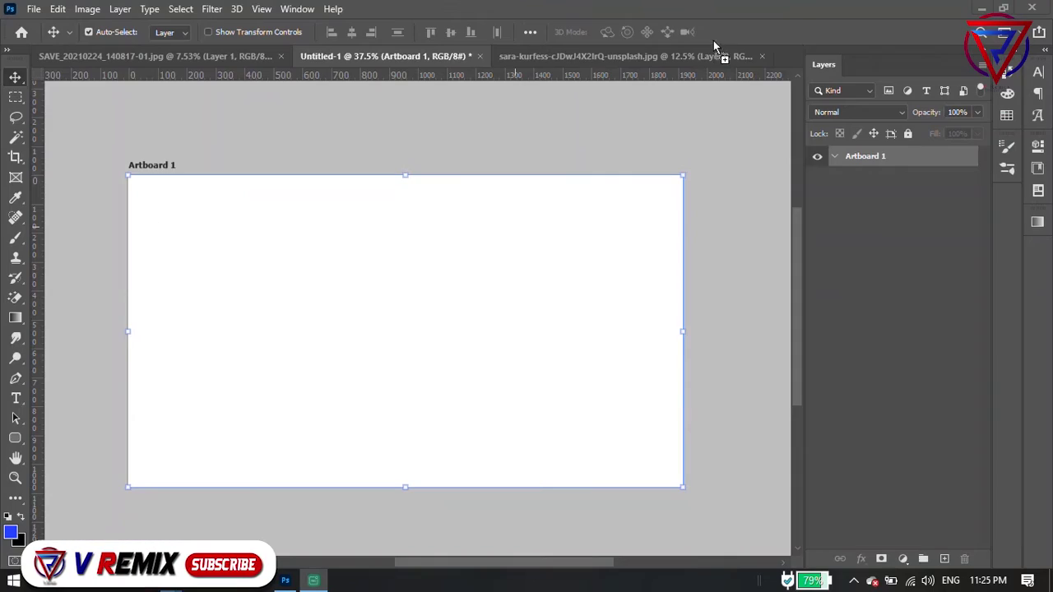
Bring the transparent-june-2021 calendar PNG document tab into view
mouse_move(714, 40)
mouse_down()
mouse_move(788, 54)
mouse_move(773, 56)
mouse_up()
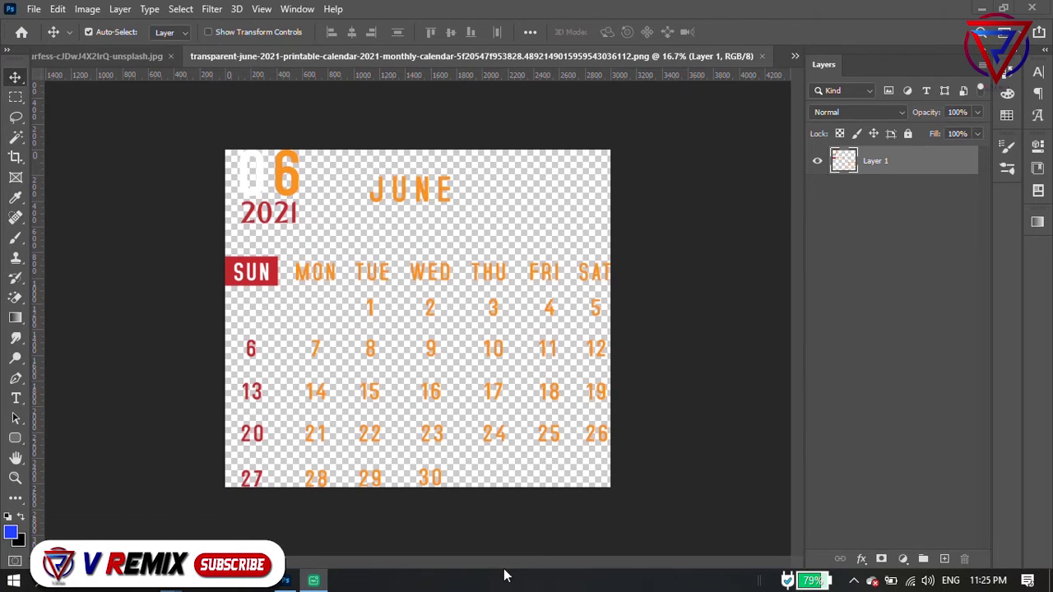
Check the blank Untitled-1 artboard, then drag the phone-and-man photo into it as Layer 1
click(118, 54)
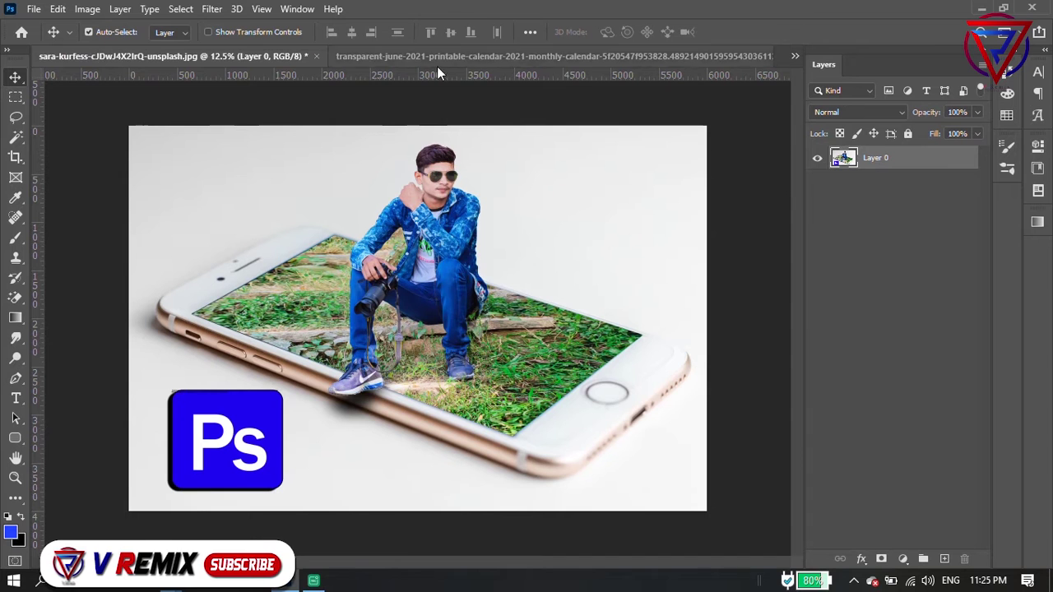
click(795, 54)
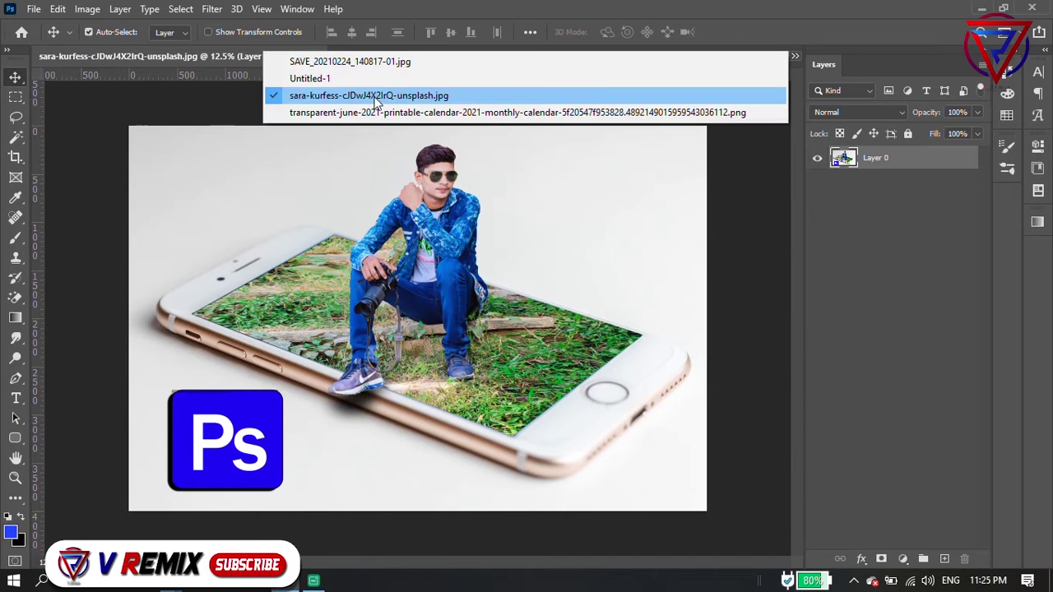
click(347, 81)
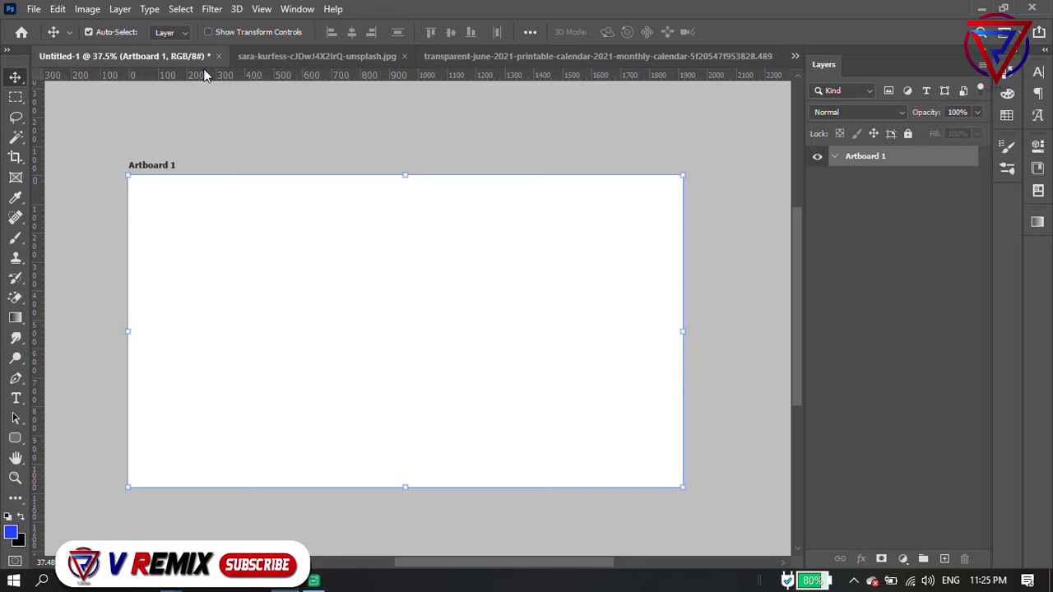
click(245, 56)
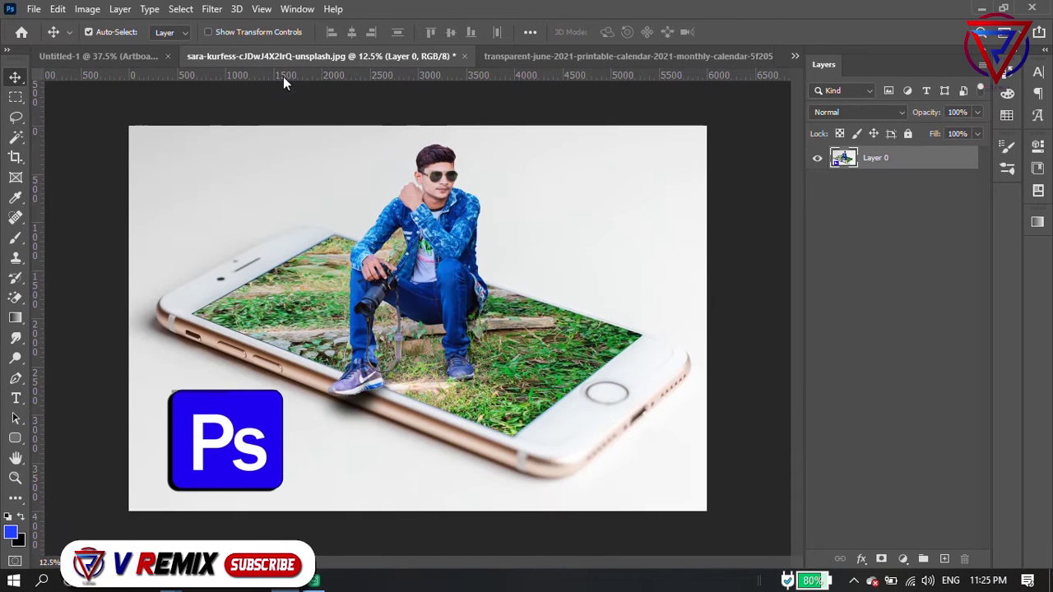
mouse_move(395, 257)
mouse_down()
mouse_move(103, 54)
mouse_move(527, 302)
mouse_move(526, 336)
mouse_up()
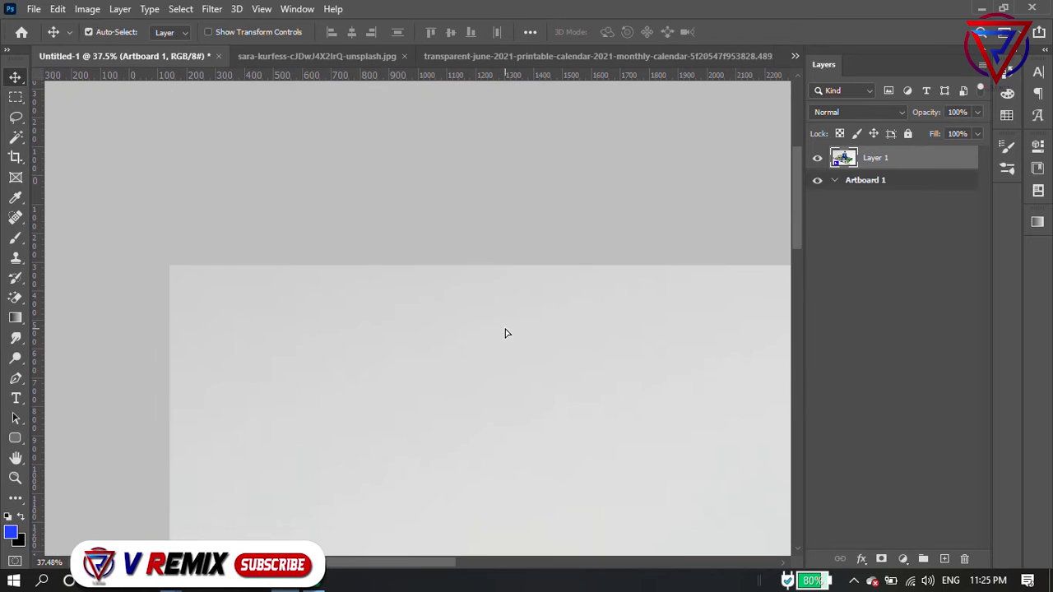
Scale the phone photo to 26.90% over the artboard's right side and flip it horizontally
key(ctrl+0)
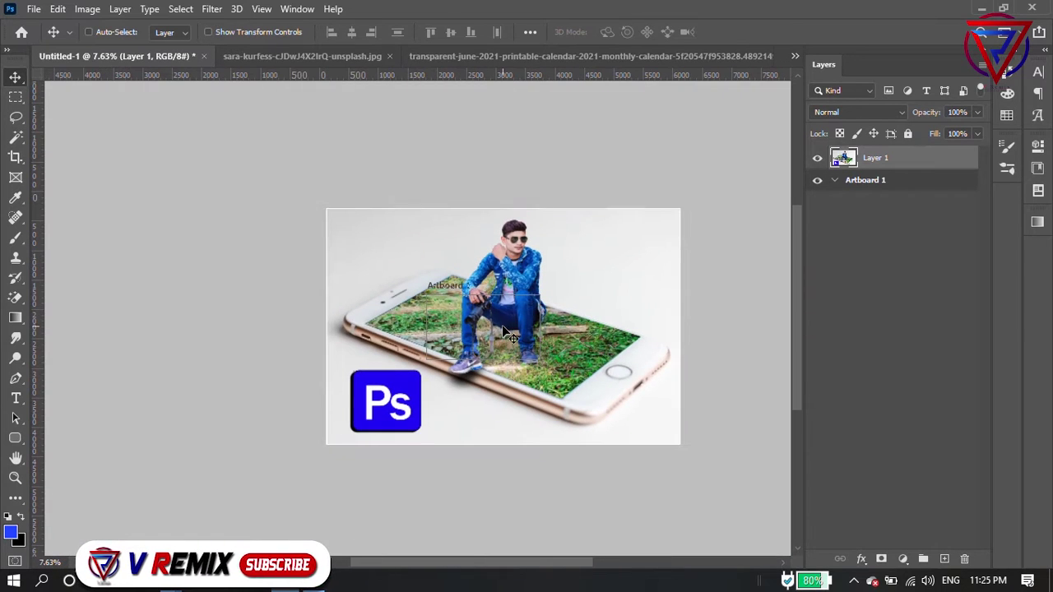
key(ctrl+t)
drag(337, 209, 618, 405)
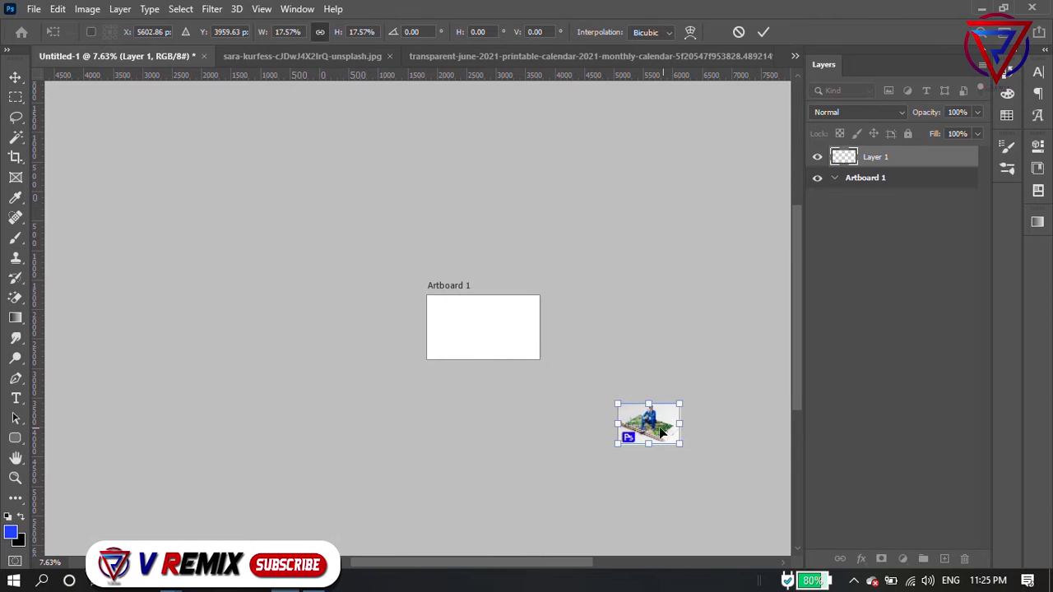
drag(666, 432, 505, 330)
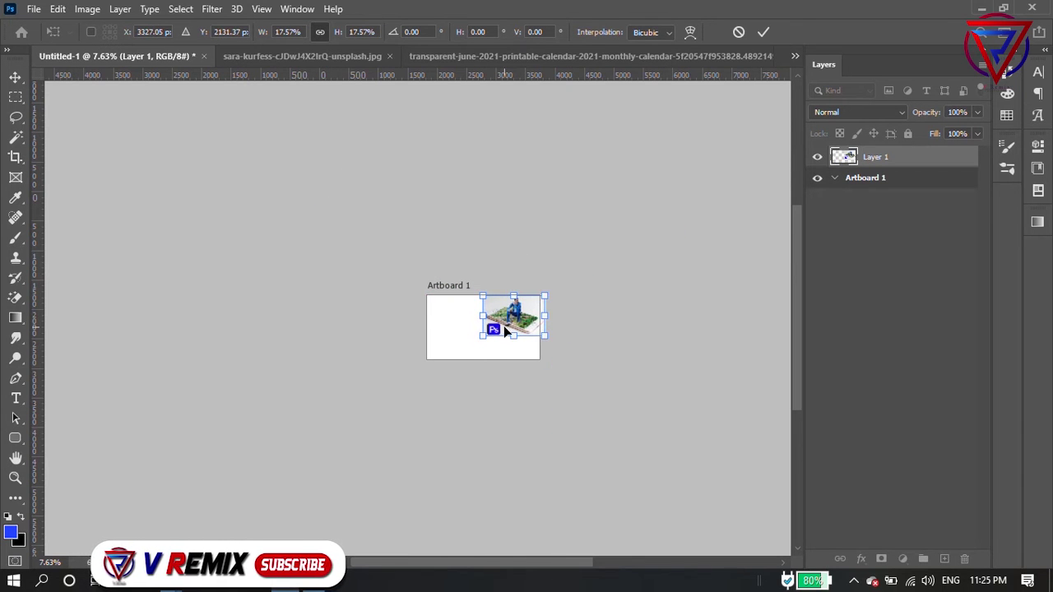
scroll(505, 330, up, 2)
drag(473, 365, 429, 413)
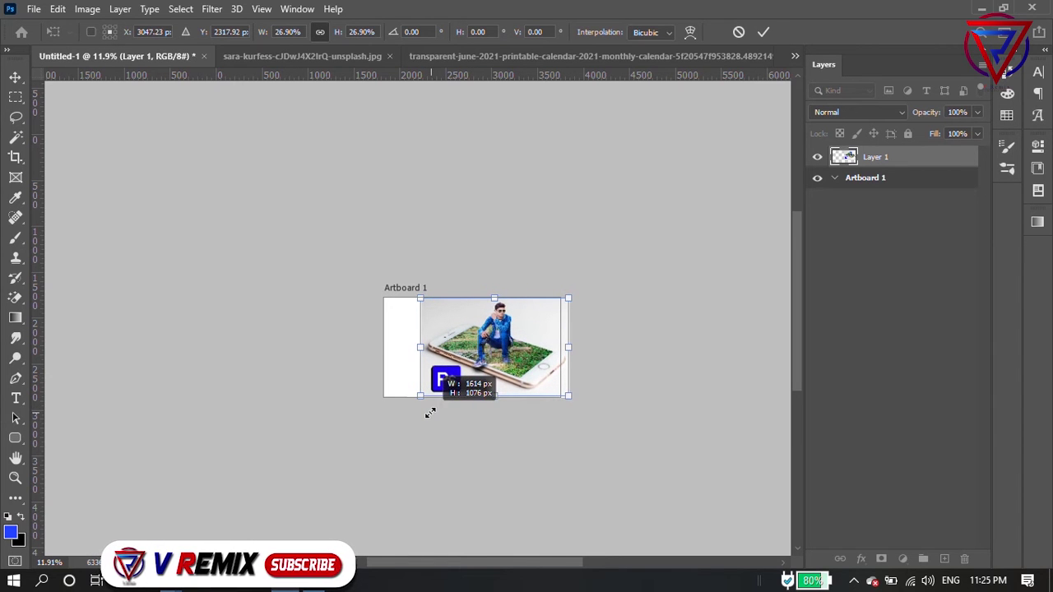
right_click(483, 364)
click(526, 331)
key(Return)
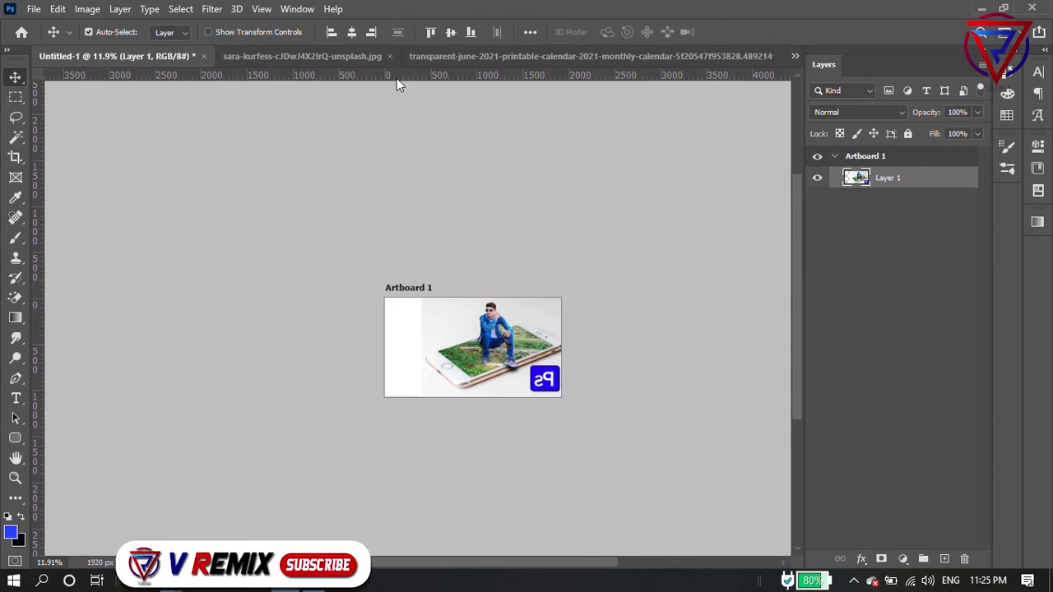
Close the sara-kurfess phone photo document without saving
click(336, 63)
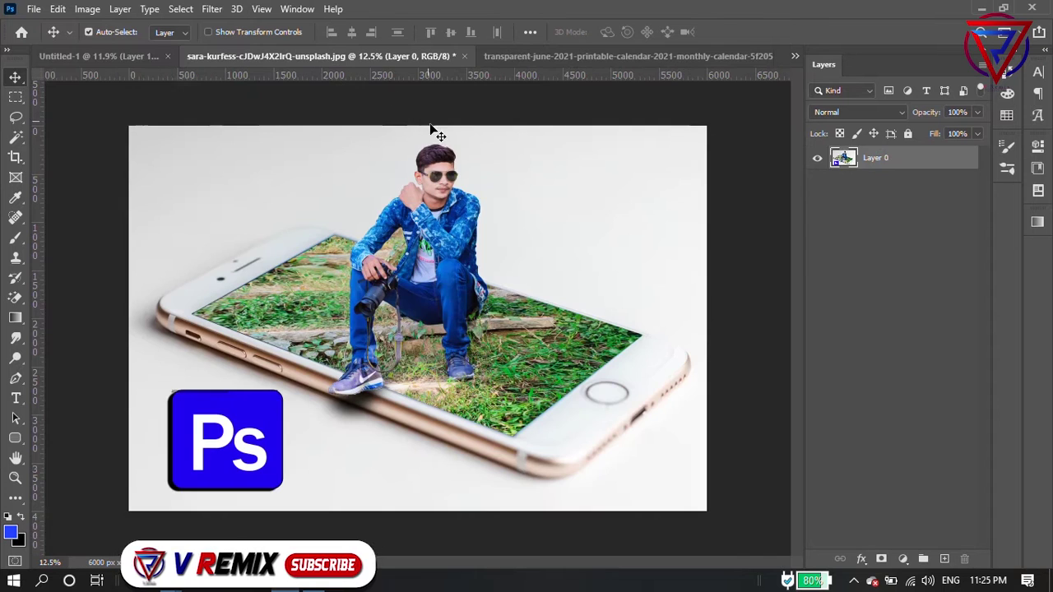
click(177, 59)
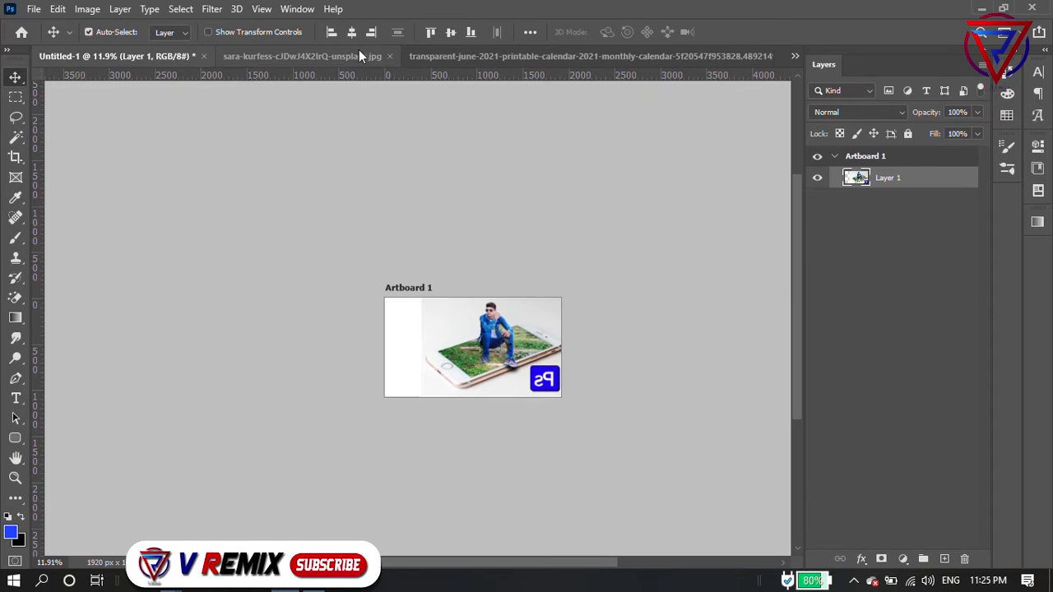
click(379, 56)
click(465, 57)
click(524, 219)
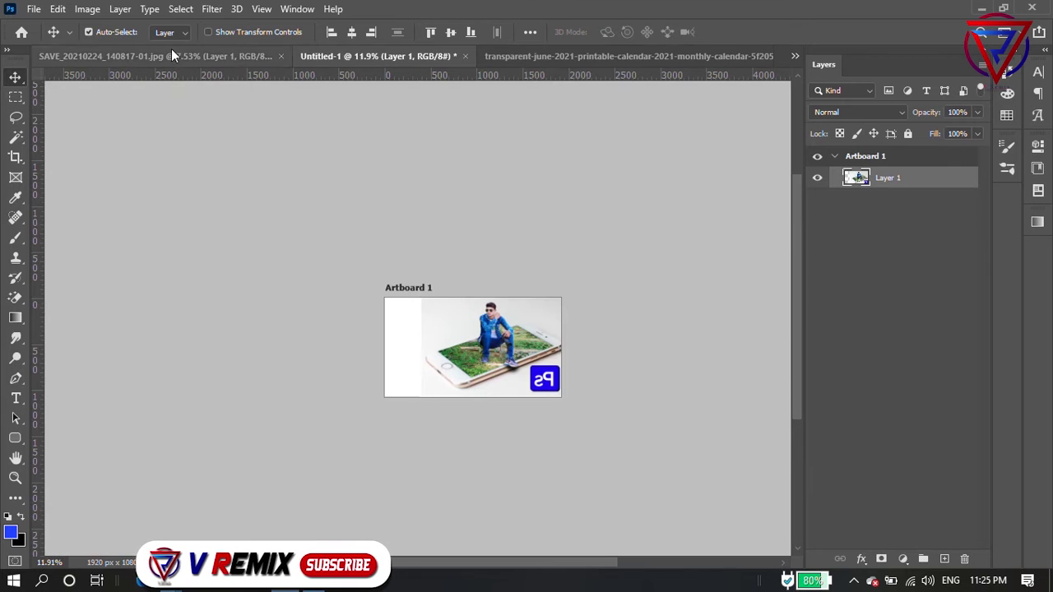
Browse the motorbike, artboard and calendar tabs, then show the Bobby.jpg B-letter poster
click(176, 54)
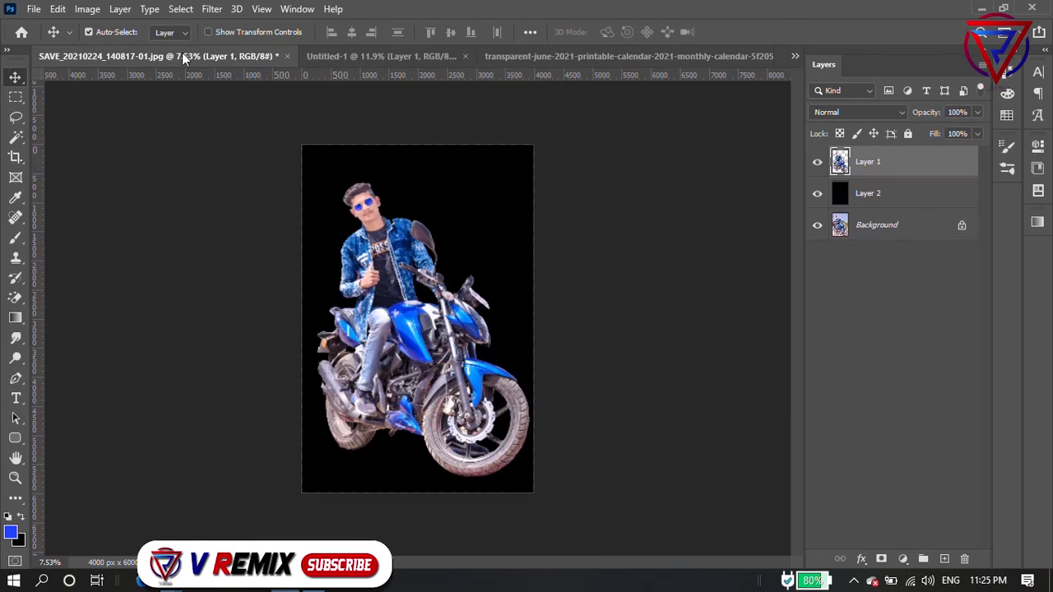
click(405, 56)
click(512, 57)
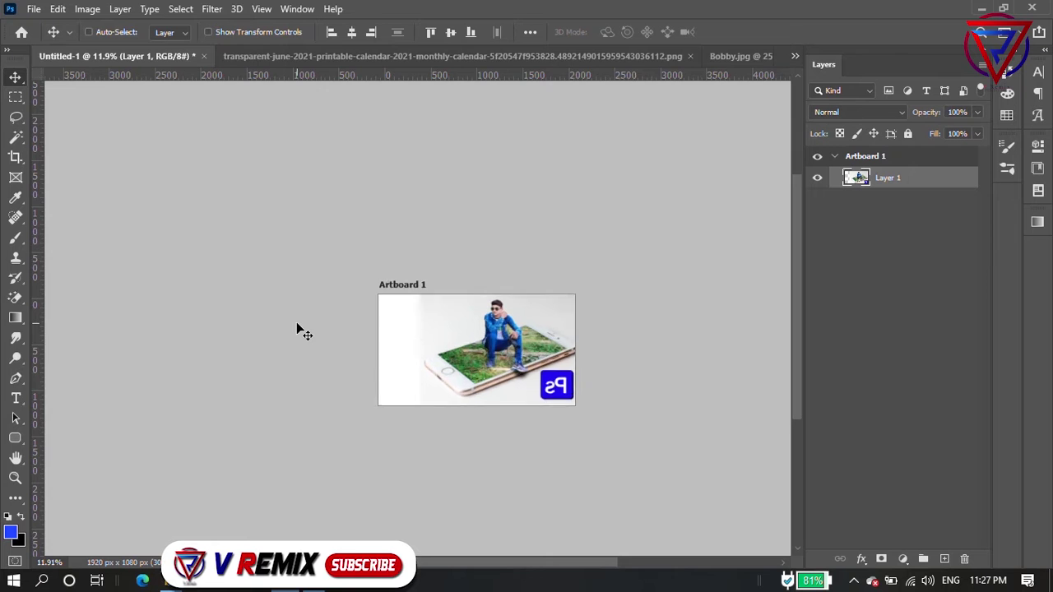
key(ctrl+0)
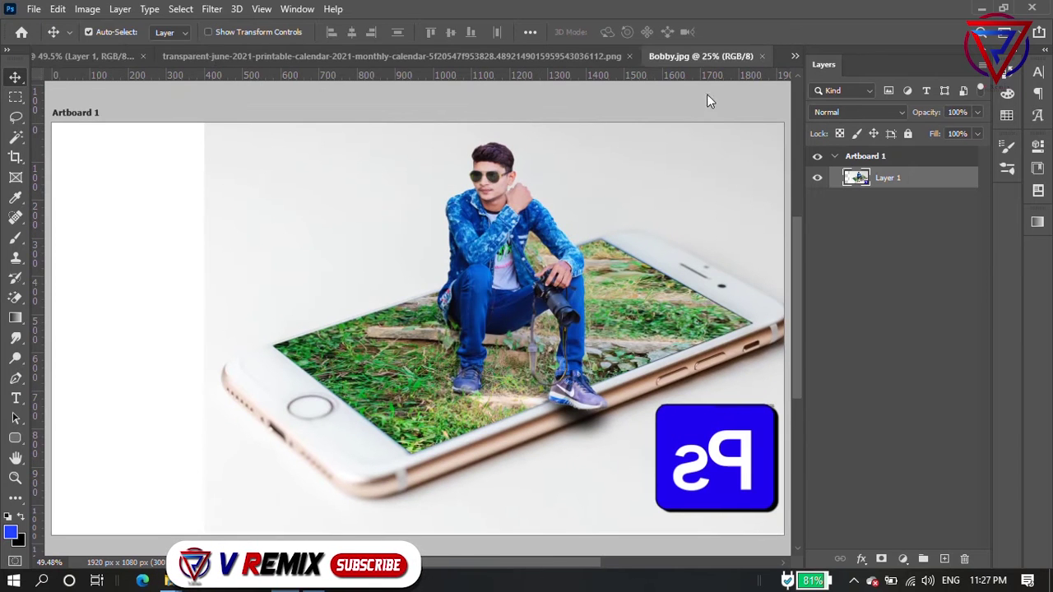
click(761, 49)
scroll(438, 269, down, 2)
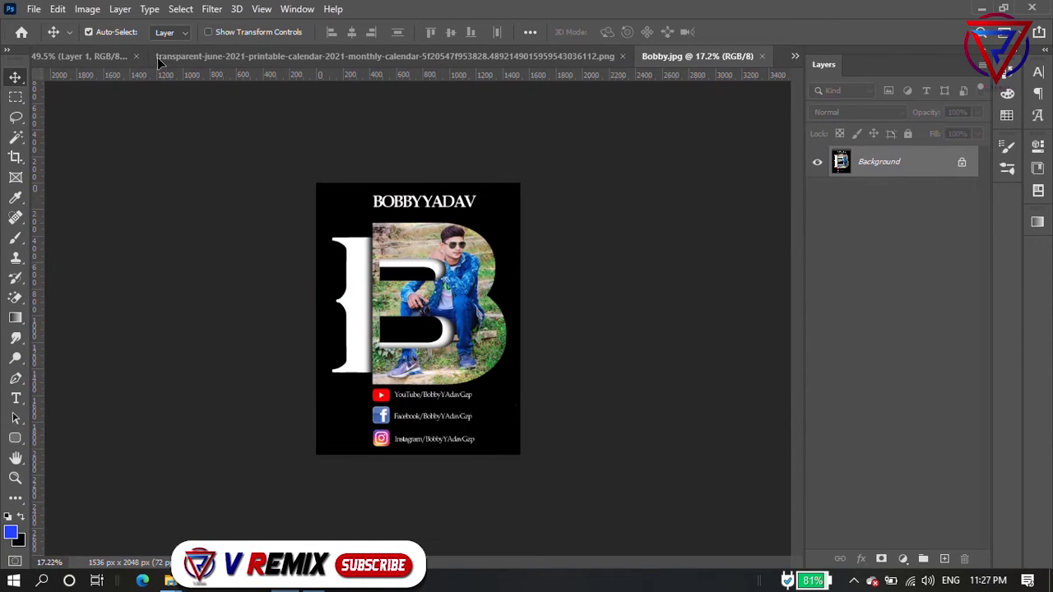
Unlock the poster's Background layer and drag it into the Untitled-1 artboard
click(320, 250)
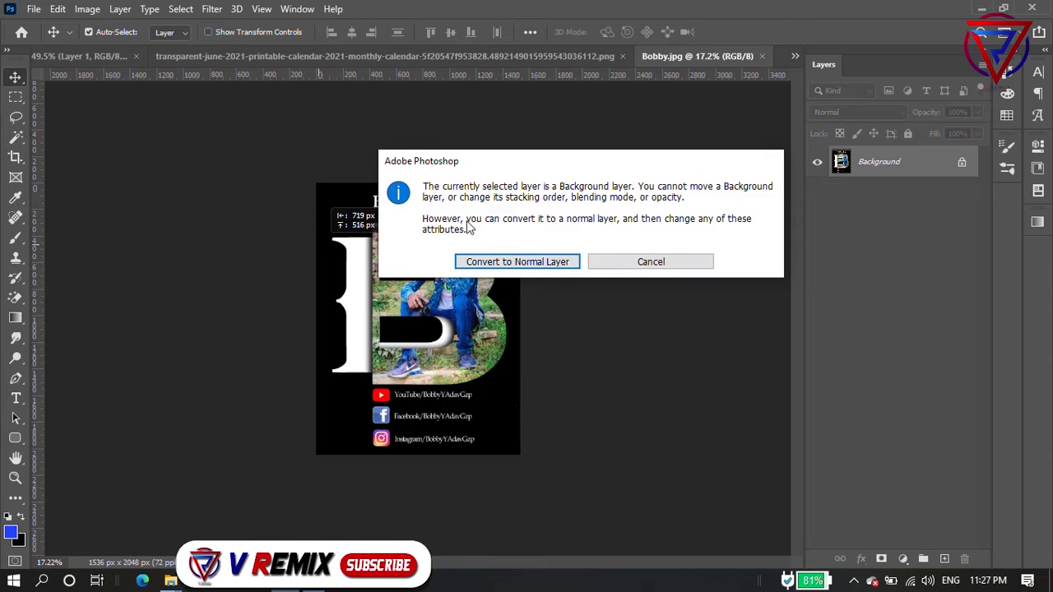
click(500, 261)
drag(500, 261, 89, 66)
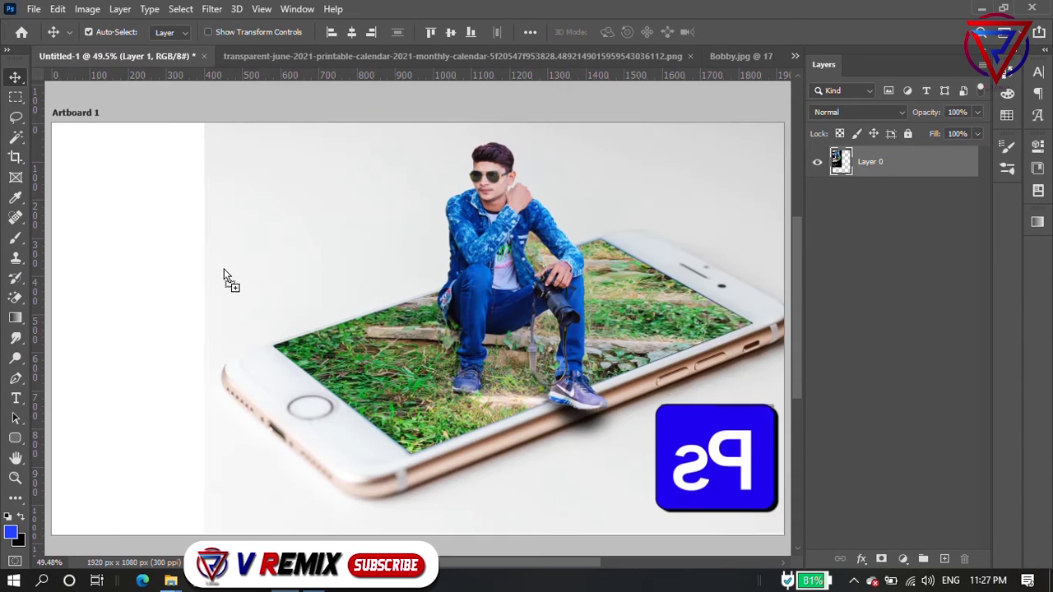
drag(89, 66, 314, 308)
scroll(313, 304, down, 3)
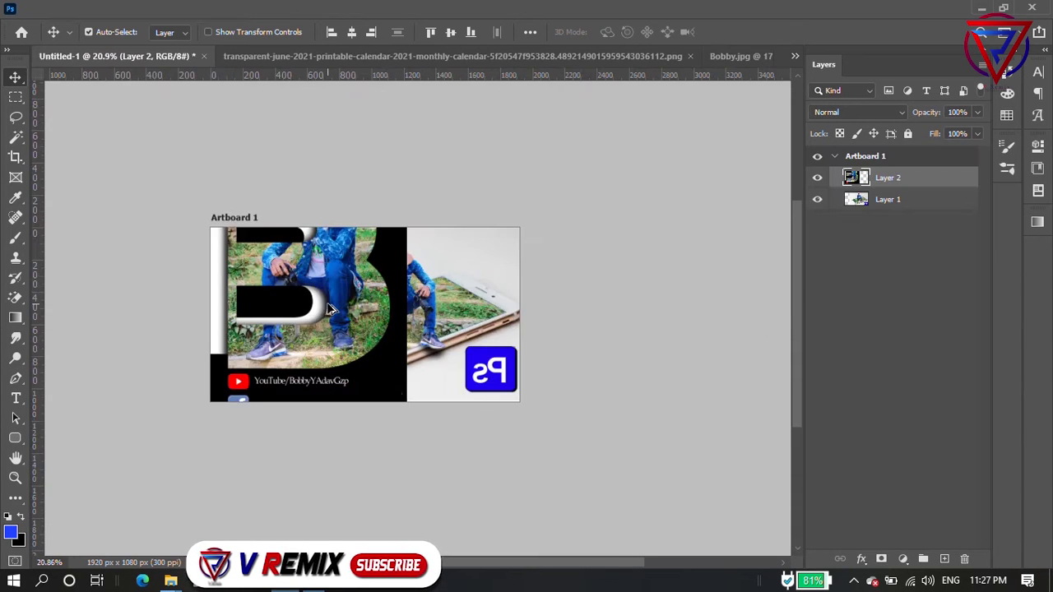
scroll(313, 304, down, 2)
Scale the poster to 53.01% at the artboard's full height on its left edge, shifting the phone photo right
key(ctrl+t)
mouse_move(200, 167)
mouse_down()
mouse_move(268, 260)
mouse_move(226, 249)
mouse_up()
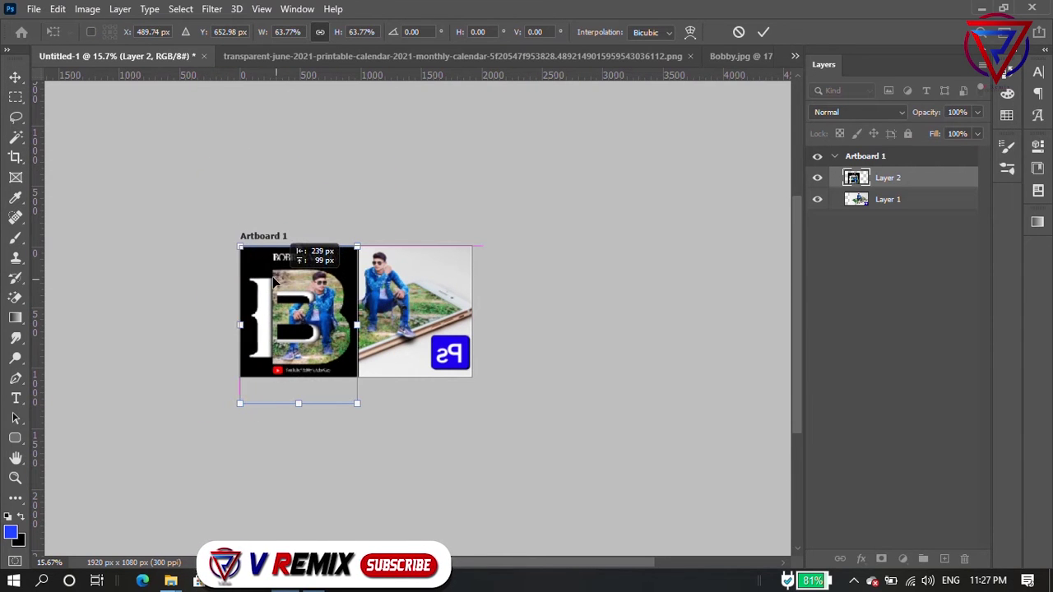
scroll(278, 325, up, 2)
scroll(278, 325, up, 2)
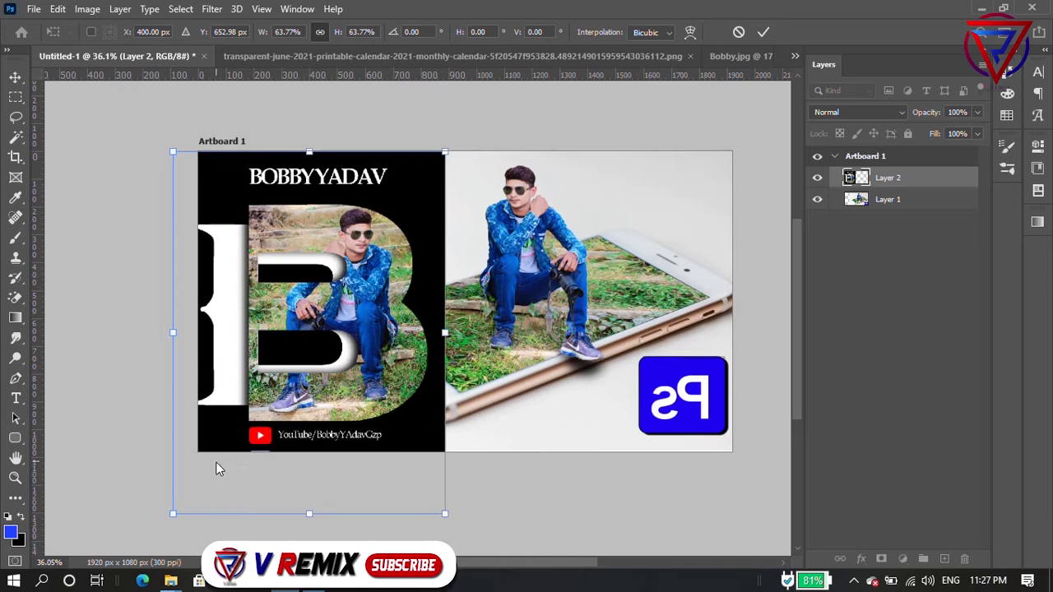
mouse_move(174, 513)
mouse_down()
mouse_move(194, 463)
mouse_move(215, 455)
mouse_up()
drag(377, 395, 343, 395)
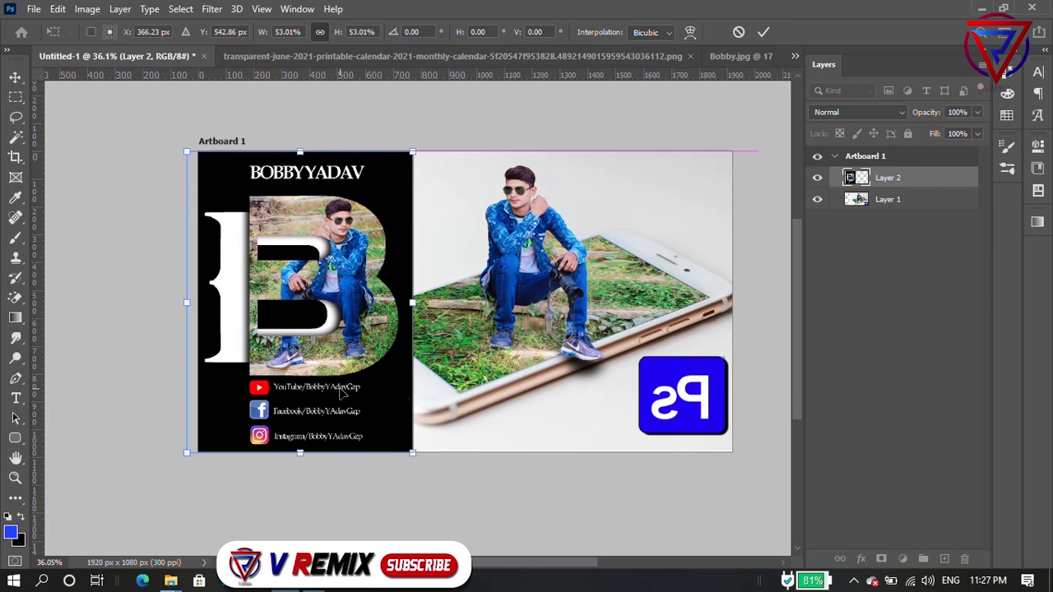
key(Return)
drag(559, 287, 641, 281)
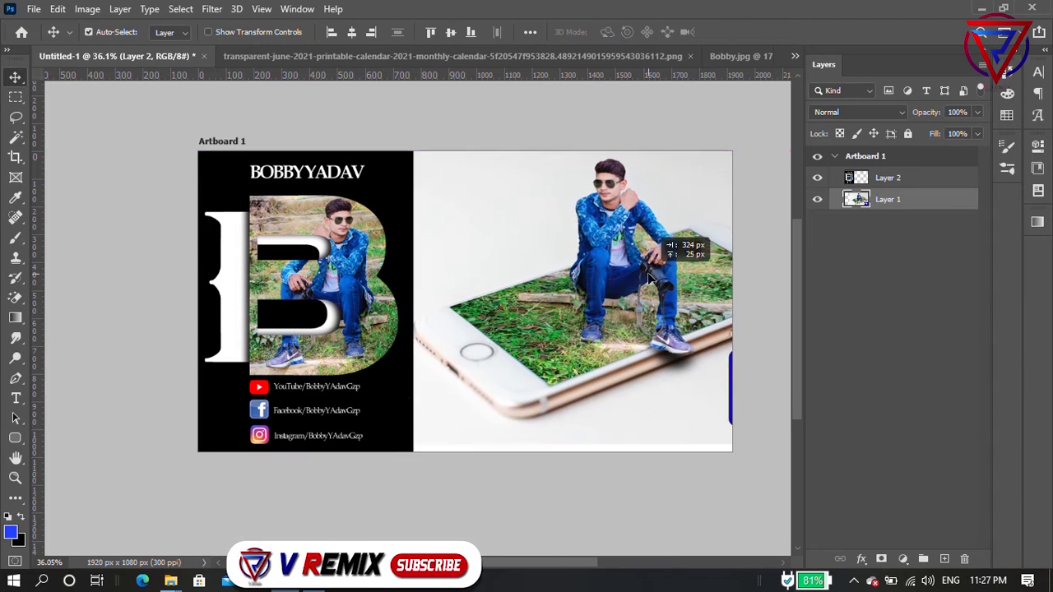
Nudge the phone photo right and lower its layer opacity to fade it
mouse_move(640, 281)
mouse_down()
mouse_move(655, 285)
mouse_move(618, 282)
mouse_up()
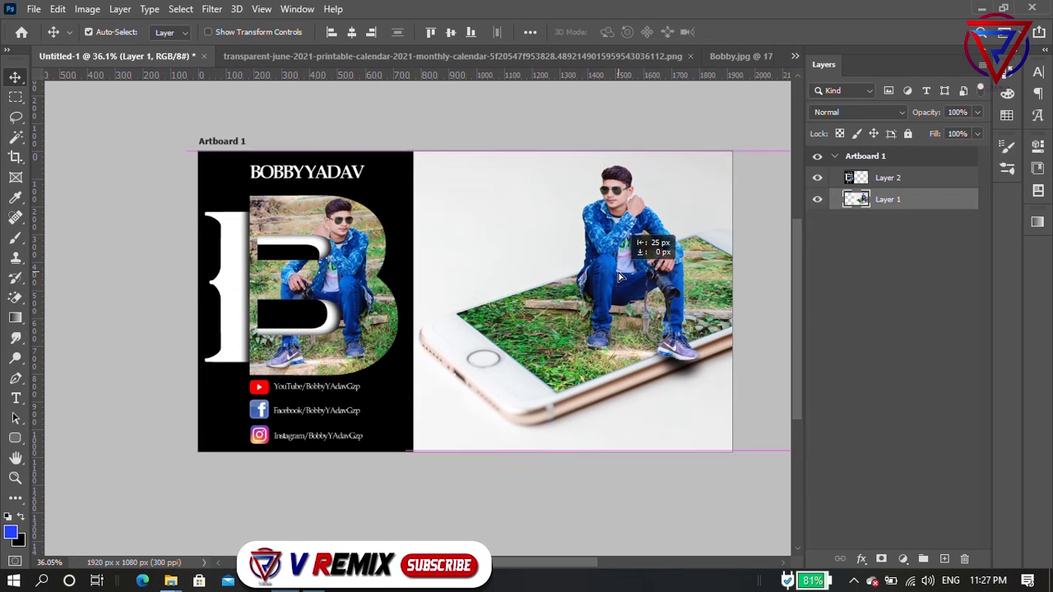
click(977, 112)
drag(925, 133, 937, 132)
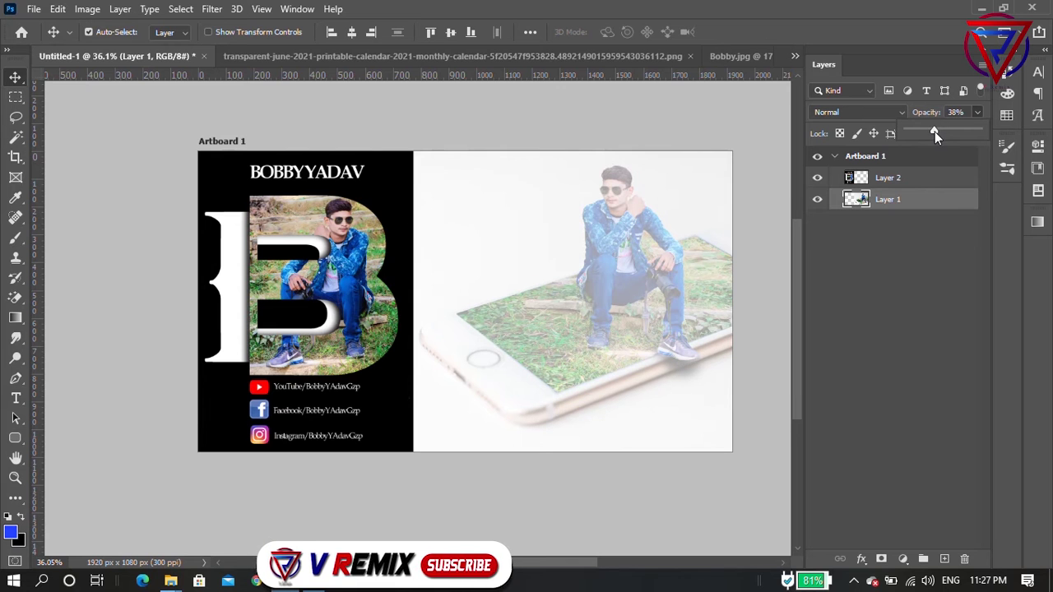
click(638, 135)
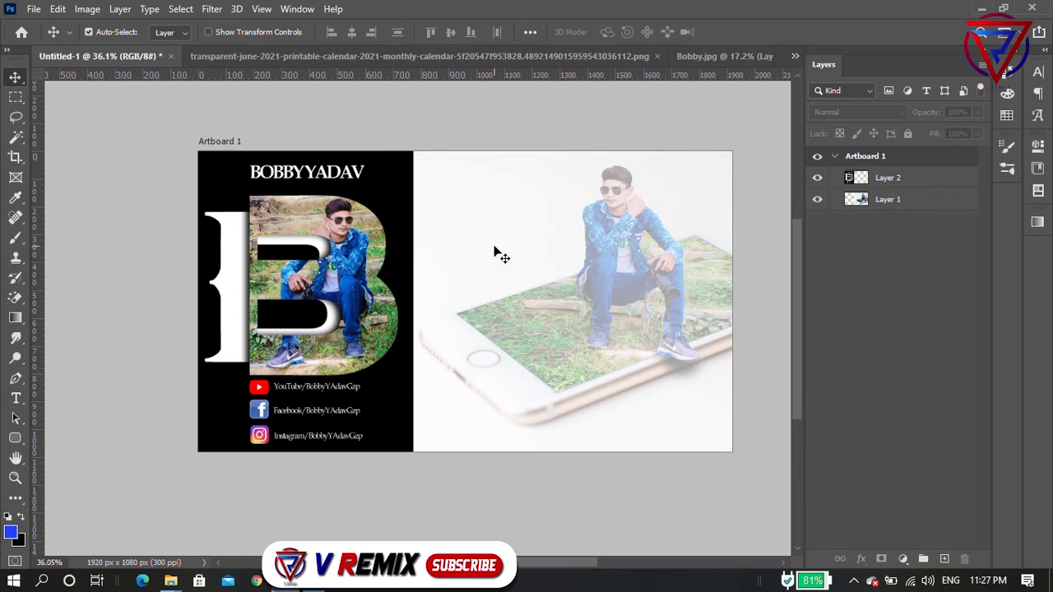
scroll(329, 325, down, 3)
scroll(453, 295, up, 1)
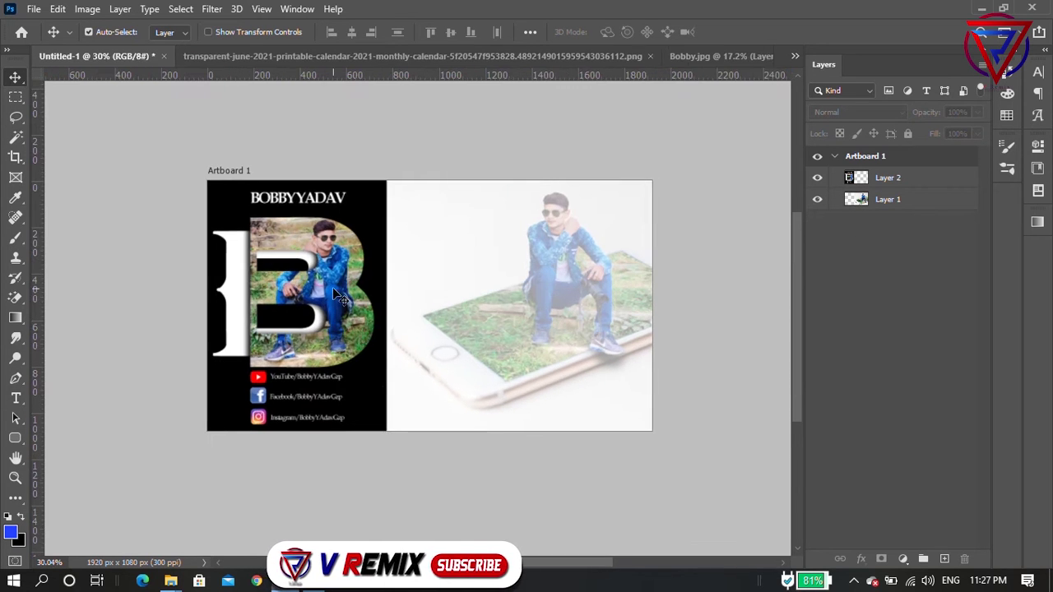
Add a white layer mask to the B-letter panel layer, Layer 2
click(332, 287)
click(882, 559)
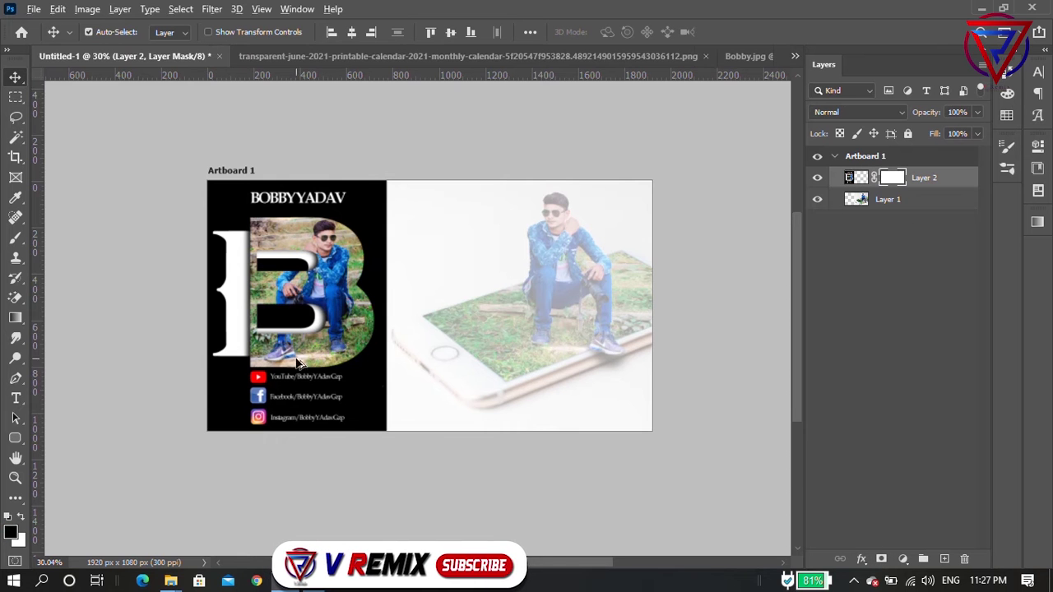
scroll(387, 381, up, 2)
scroll(470, 348, down, 1)
scroll(548, 351, up, 2)
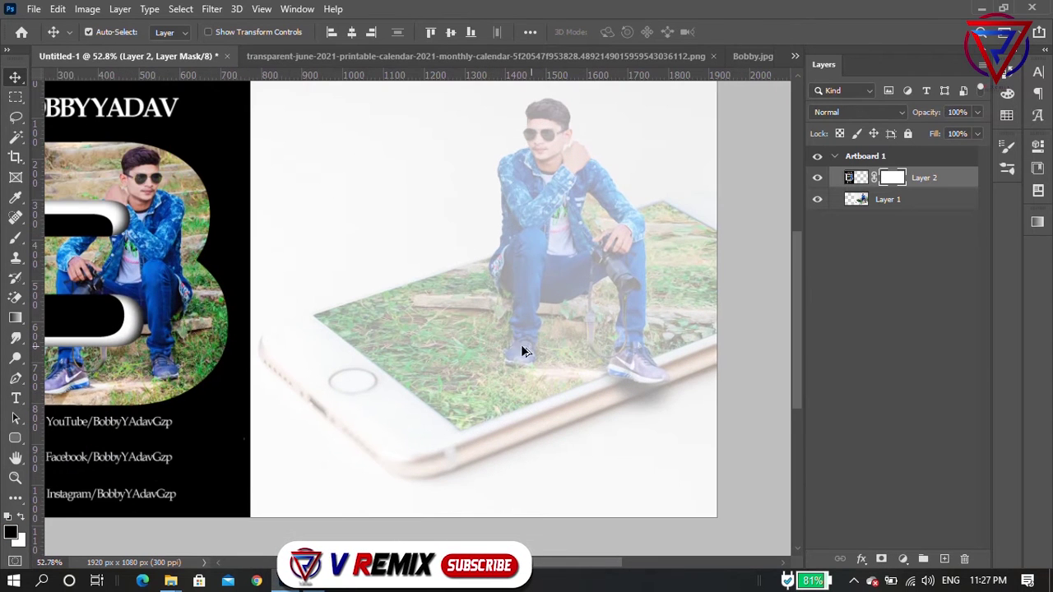
scroll(103, 277, down, 1)
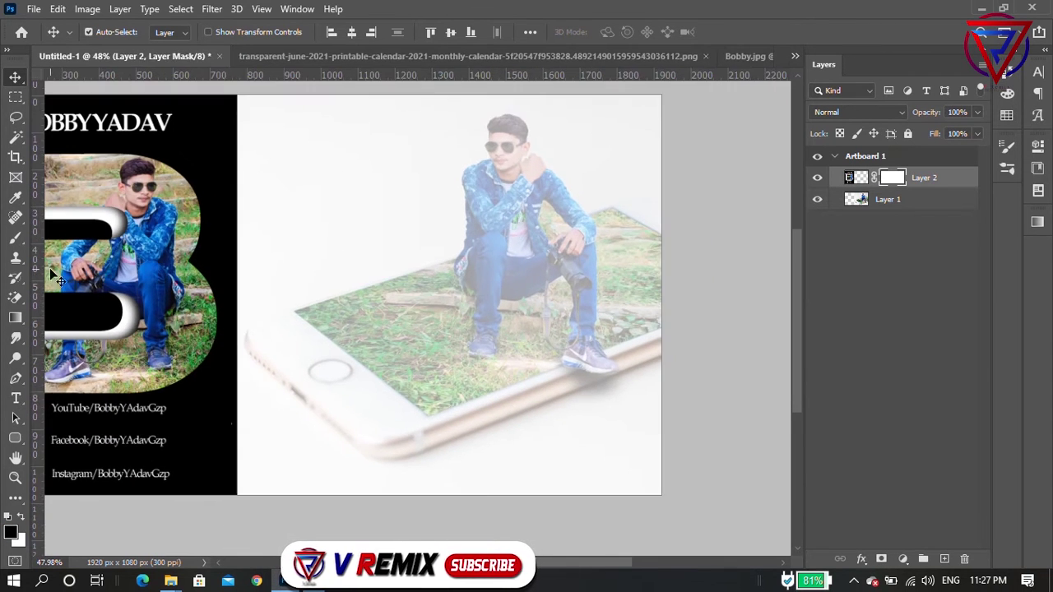
Draw diagonal gradients on Layer 2's mask to blend the B panel into the photo
click(15, 318)
scroll(511, 287, down, 2)
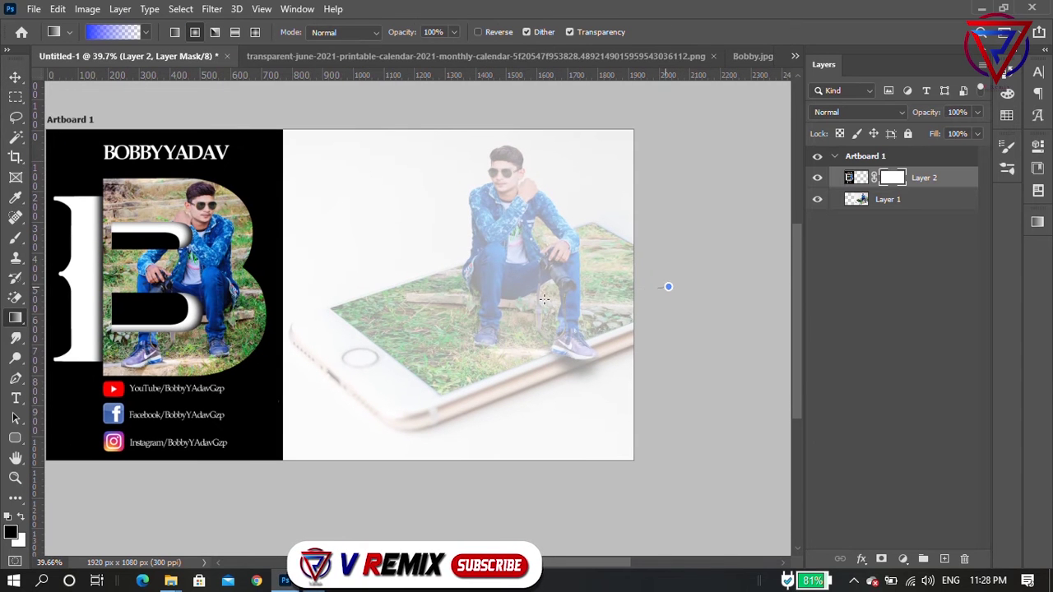
drag(595, 295, 255, 113)
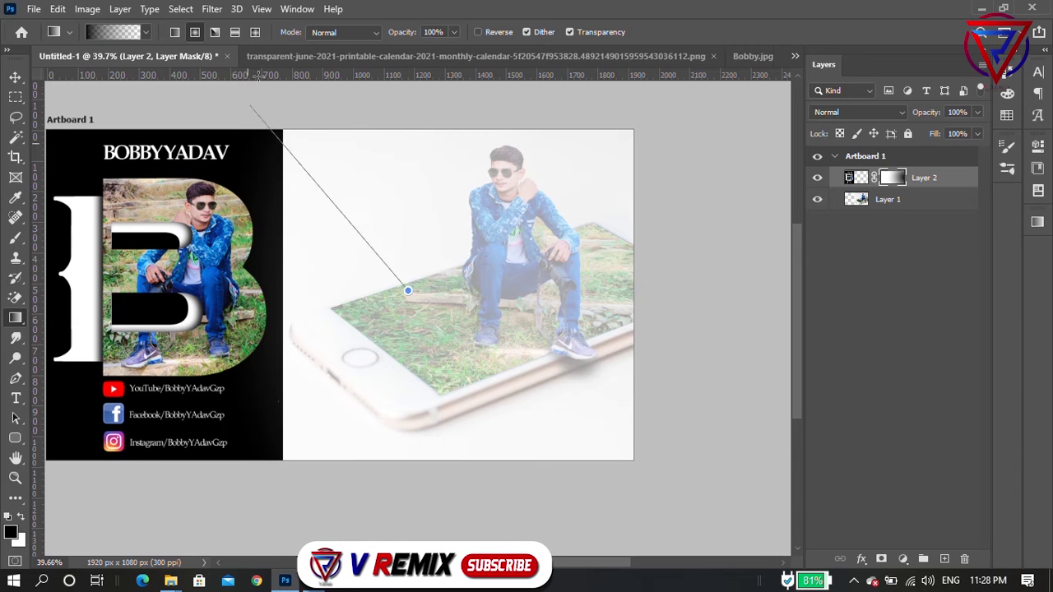
drag(335, 249, 259, 142)
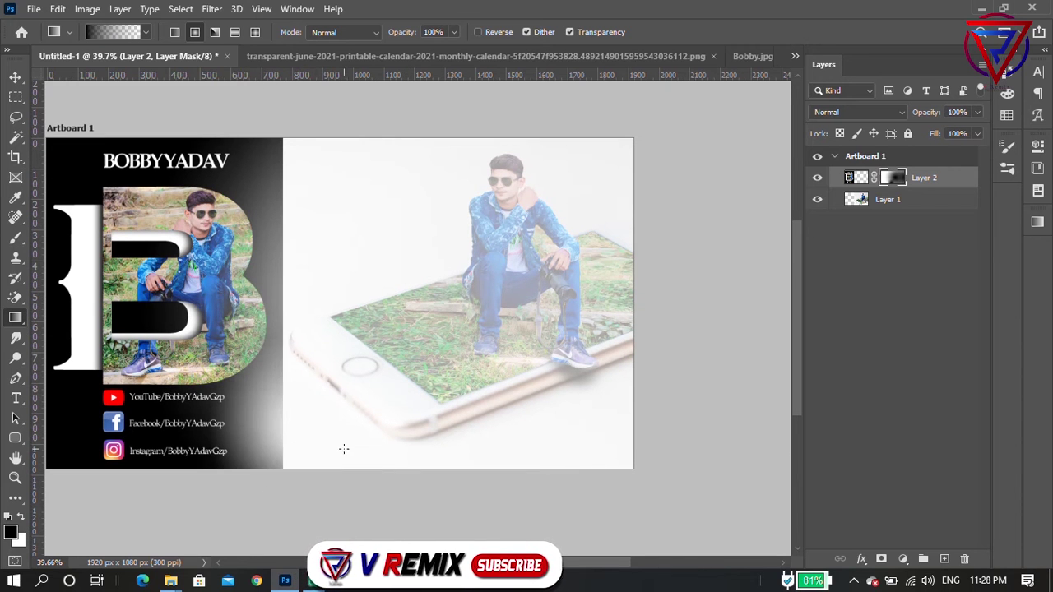
drag(263, 526, 265, 537)
scroll(346, 396, up, 2)
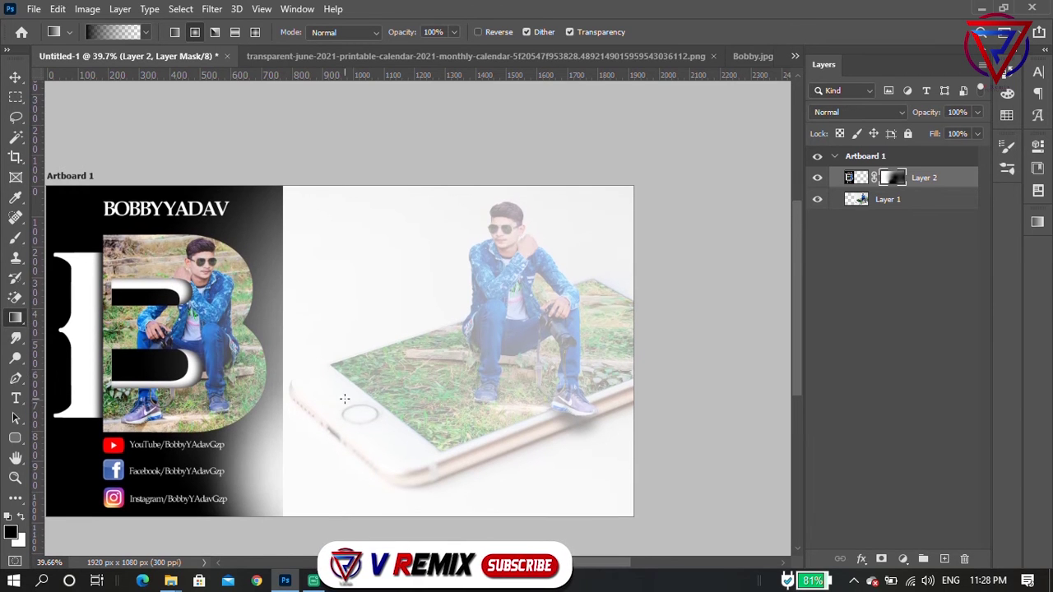
drag(278, 145, 265, 129)
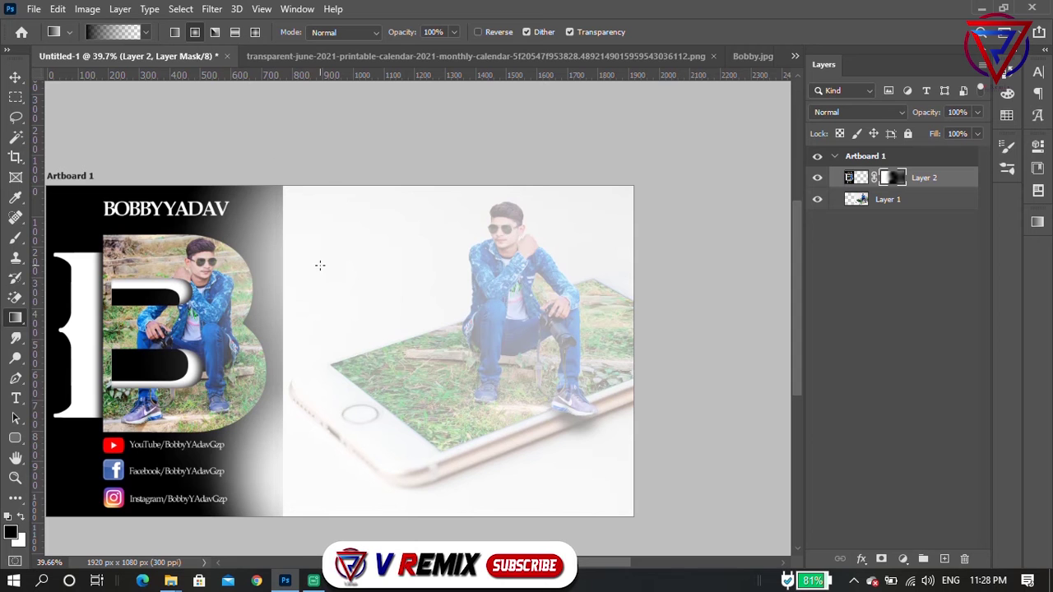
drag(267, 358, 267, 359)
Redraw the mask fade from the phone photo toward the B's right edge
drag(459, 344, 250, 327)
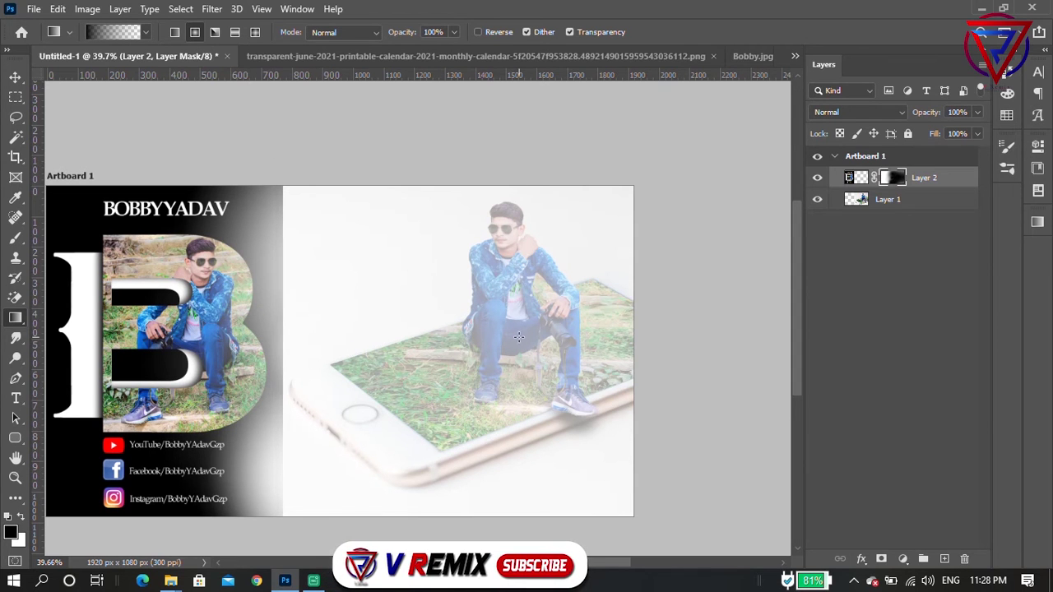
drag(518, 337, 234, 331)
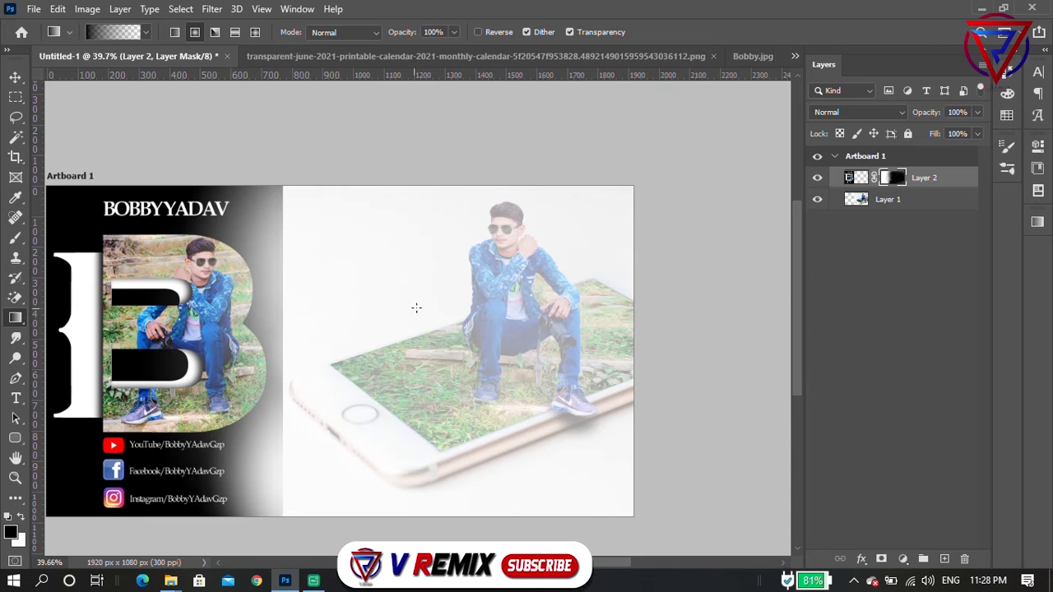
drag(460, 306, 271, 301)
drag(494, 301, 283, 266)
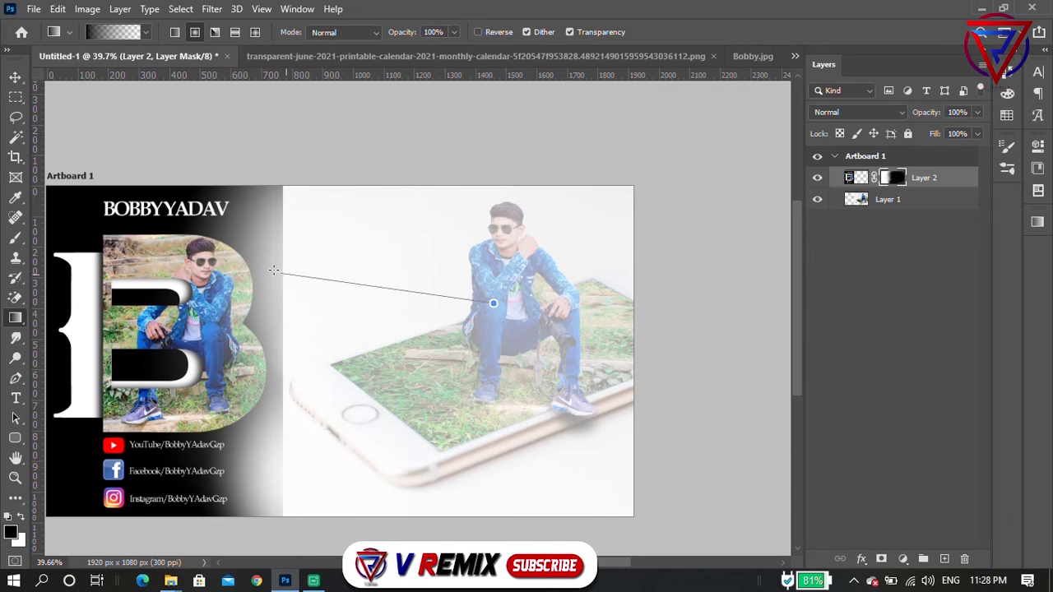
drag(406, 267, 309, 194)
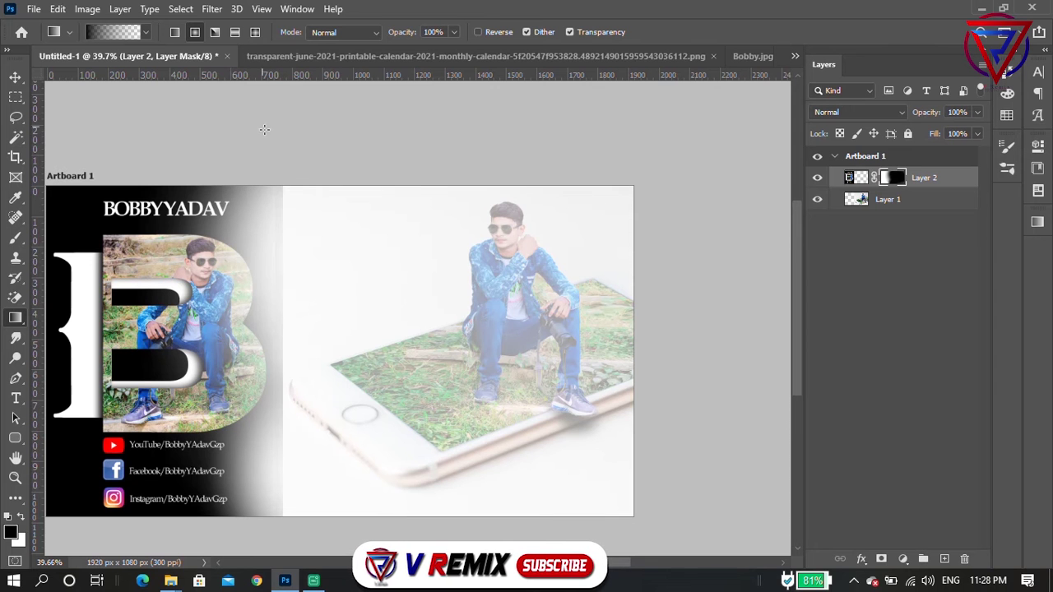
scroll(329, 206, down, 2)
scroll(296, 353, down, 1)
scroll(331, 309, up, 4)
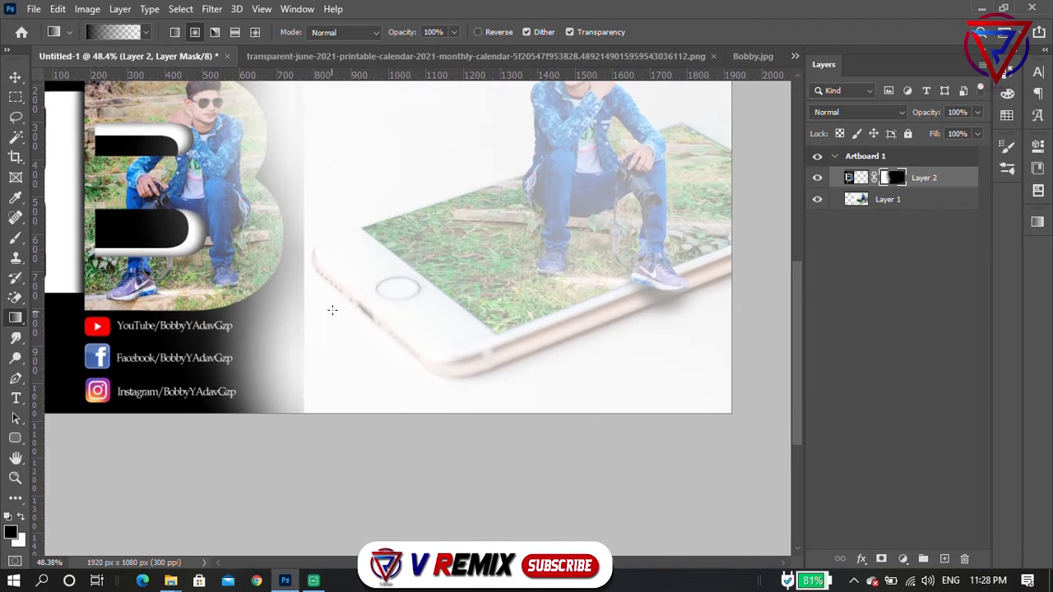
Redo the mask fade between the B and the phone, softening it with a long fade
drag(413, 255, 294, 253)
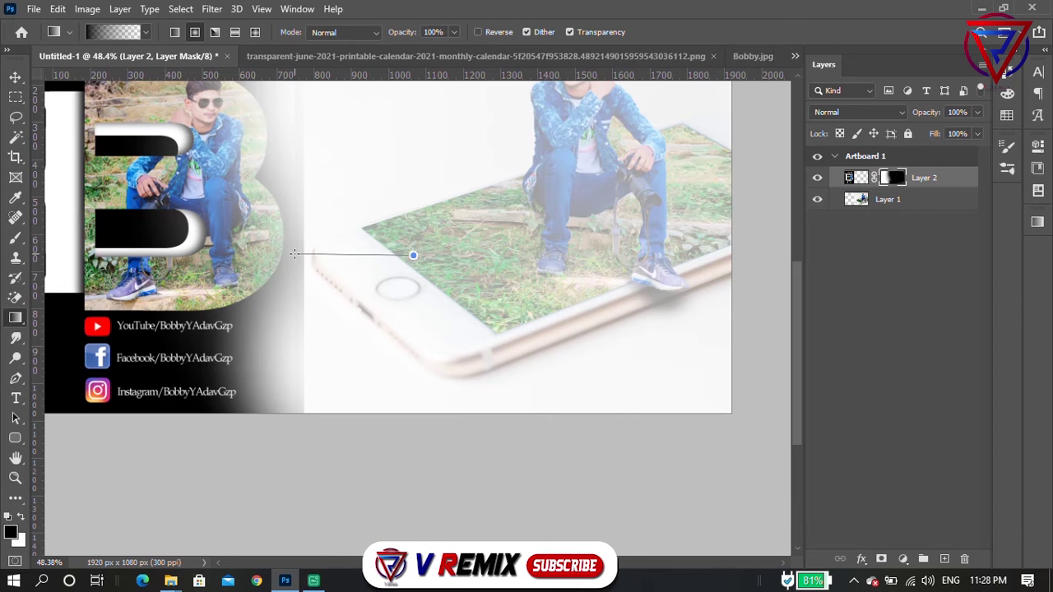
drag(298, 262, 232, 255)
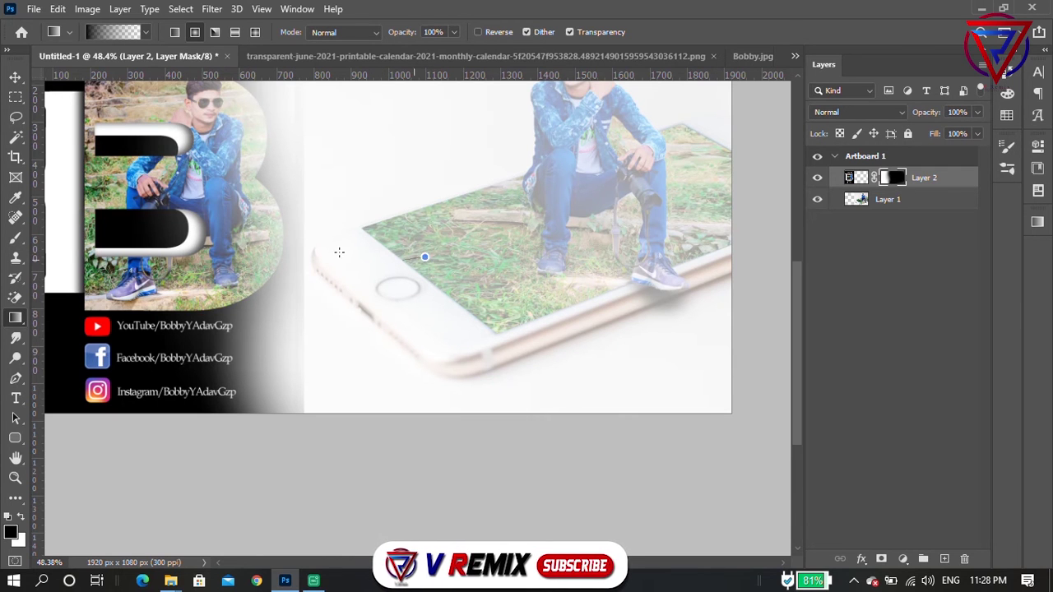
scroll(406, 220, down, 3)
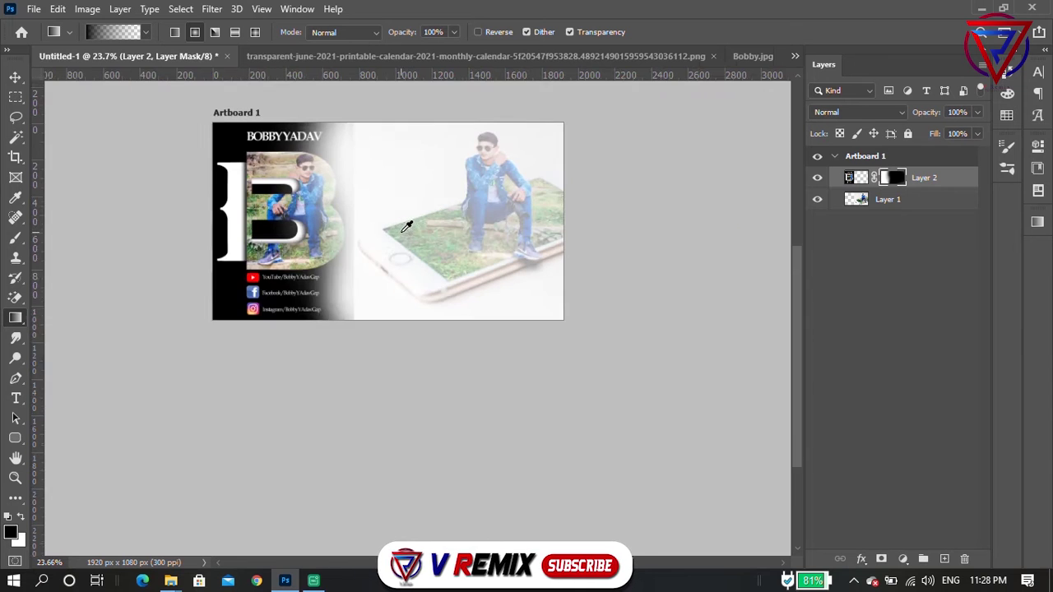
scroll(414, 169, up, 2)
scroll(375, 140, down, 2)
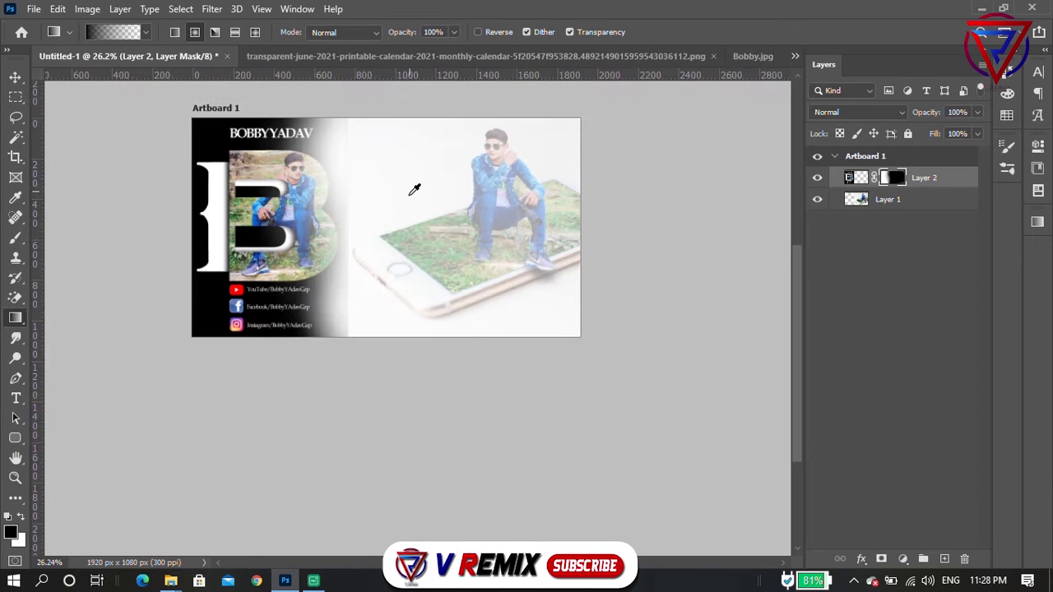
scroll(414, 188, up, 2)
mouse_move(381, 321)
mouse_down()
mouse_move(282, 419)
mouse_move(356, 359)
mouse_up()
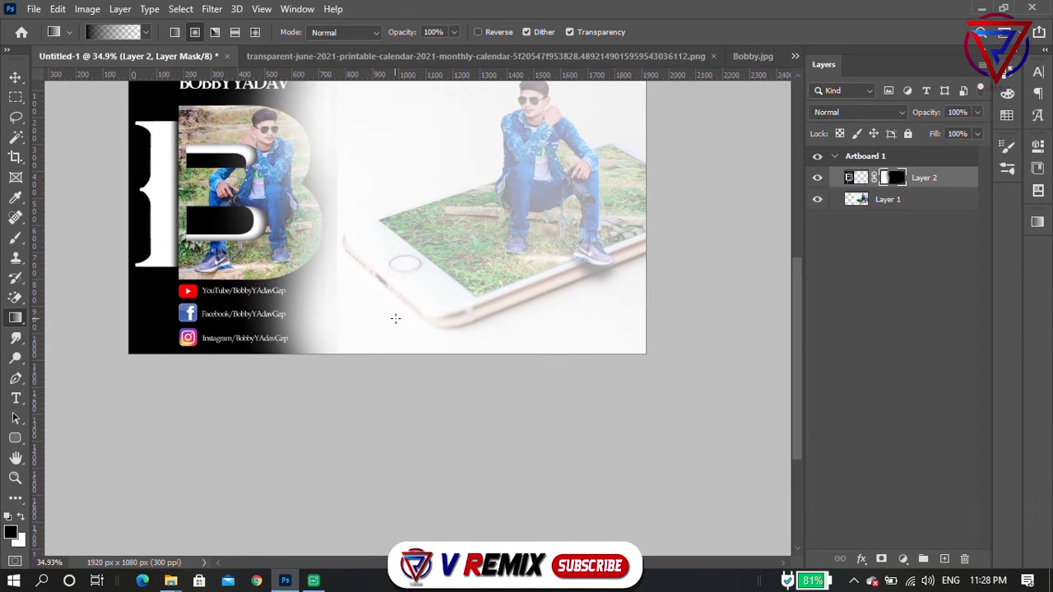
scroll(404, 318, down, 2)
drag(406, 263, 348, 227)
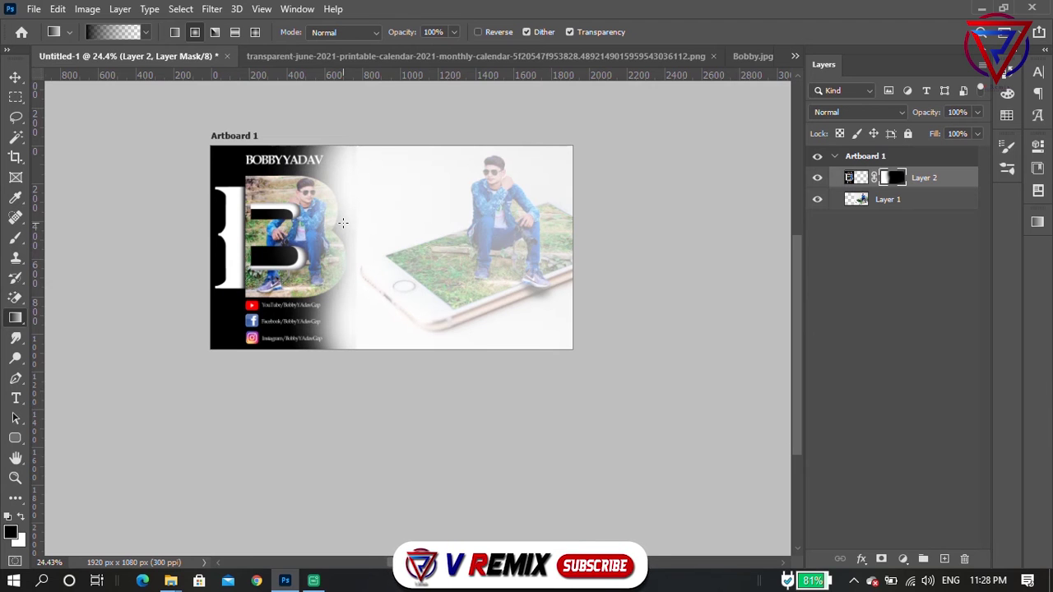
drag(387, 277, 308, 190)
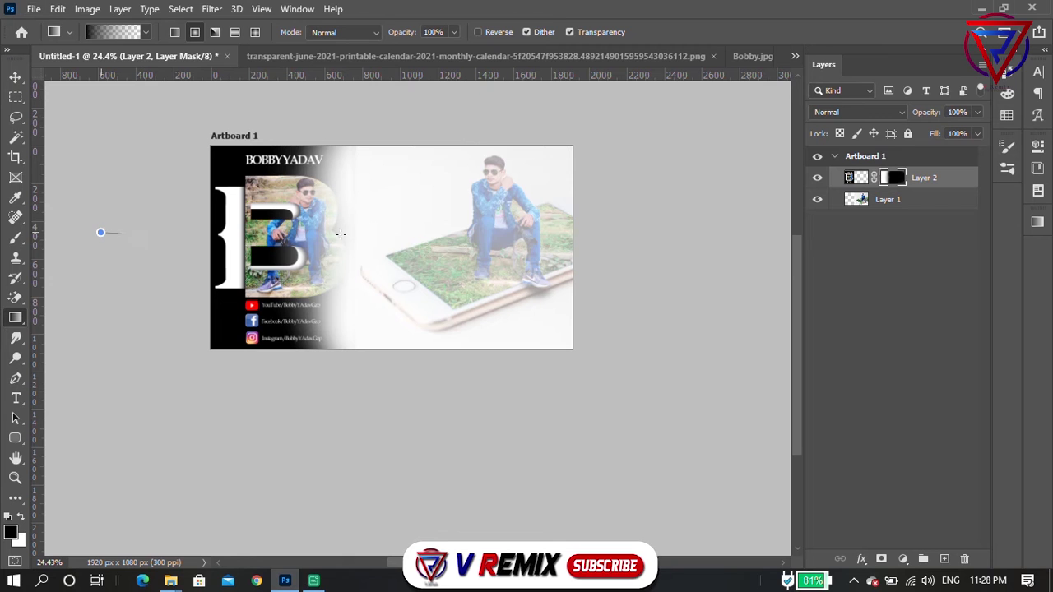
drag(340, 234, 442, 241)
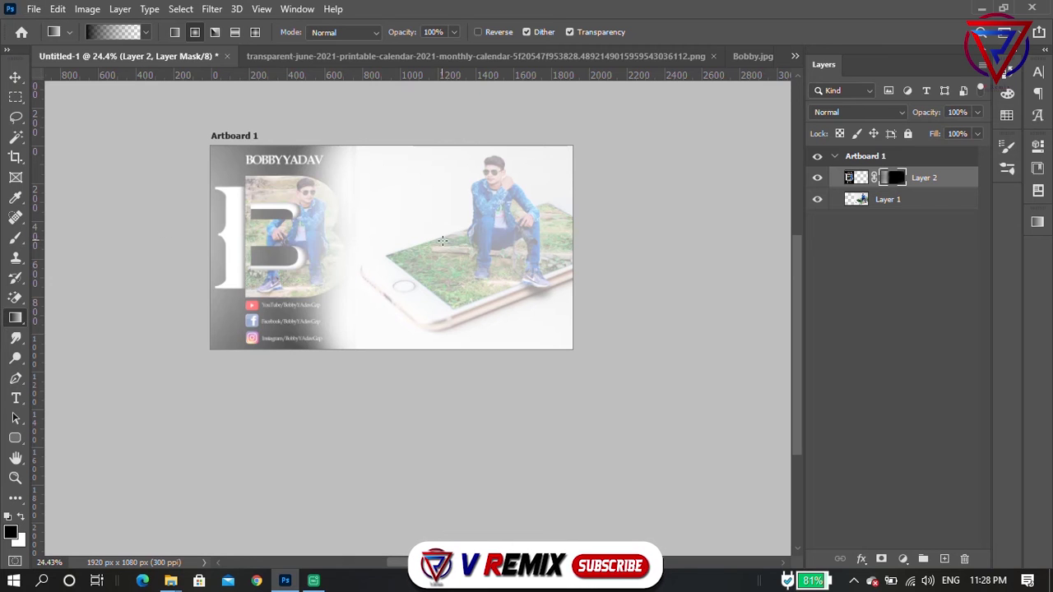
Swap colours for a white-to-transparent gradient and redraw Layer 2's mask fade just past the B
click(22, 518)
mouse_move(183, 235)
mouse_down()
mouse_move(418, 234)
mouse_move(339, 242)
mouse_move(387, 233)
mouse_move(352, 238)
mouse_up()
alt+scroll(325, 233, up, 2)
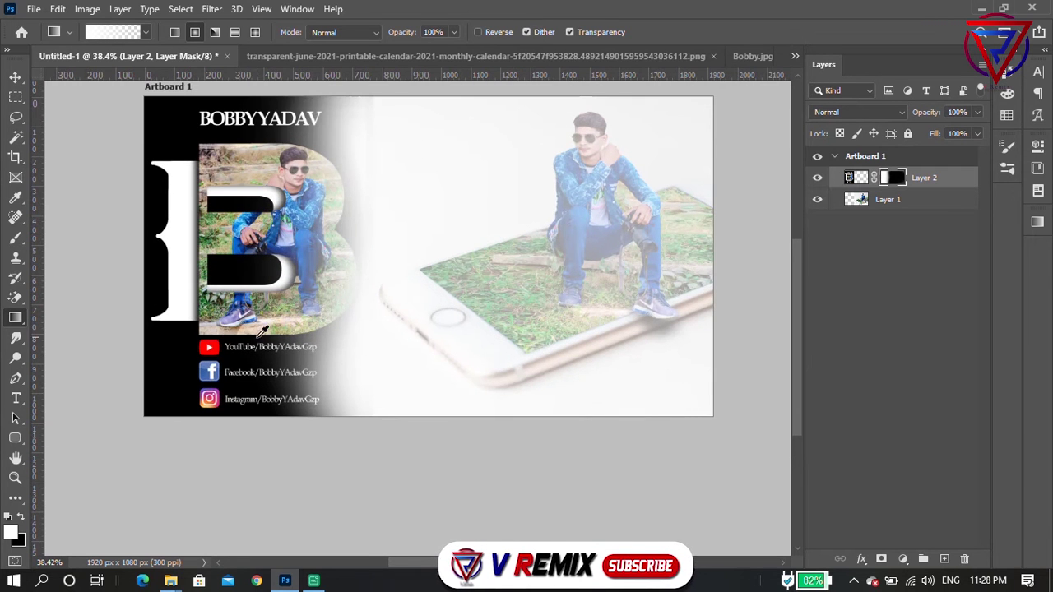
alt+scroll(281, 360, up, 1)
alt+scroll(281, 359, down, 3)
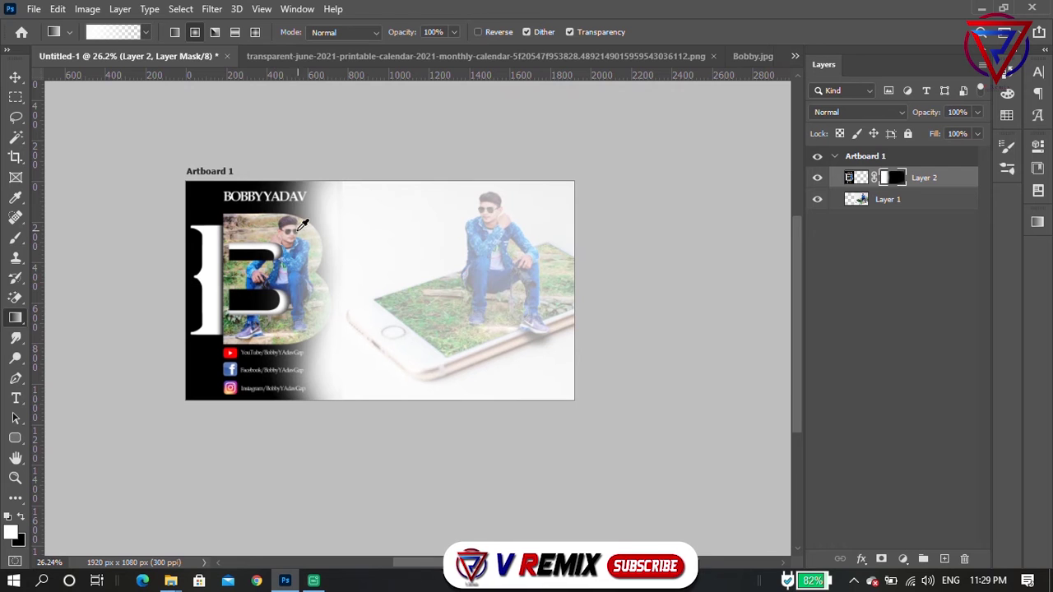
drag(144, 221, 319, 190)
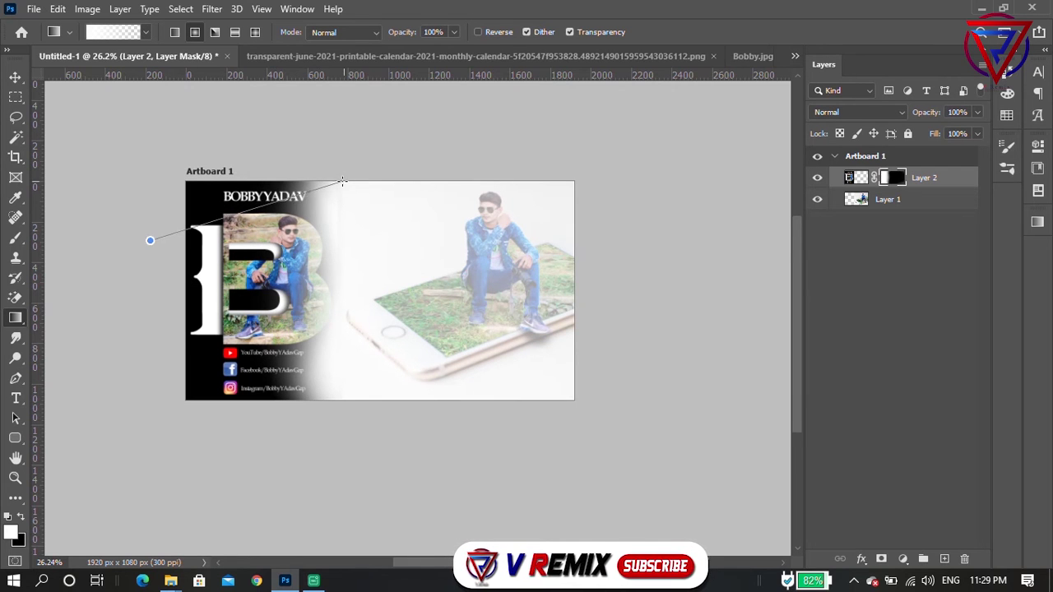
drag(333, 193, 339, 185)
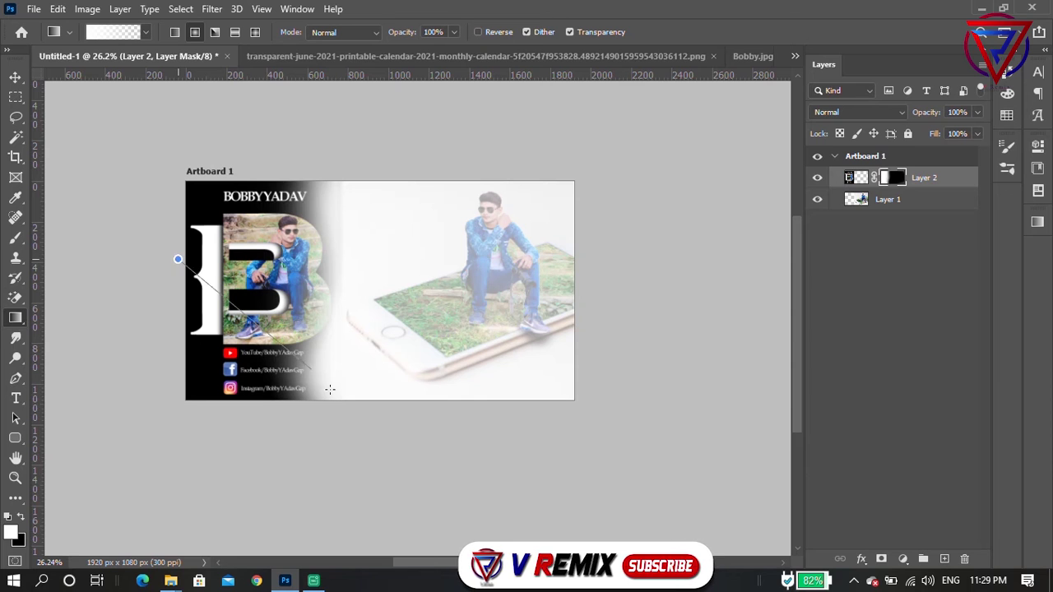
drag(311, 370, 330, 437)
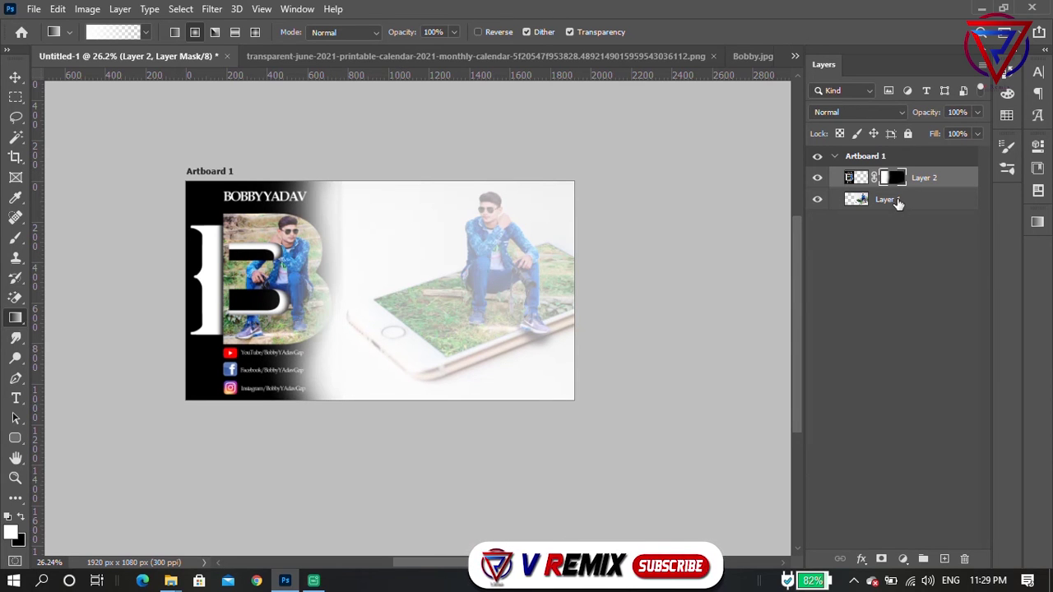
Nudge the phone photo layer slightly right with the Move tool, then show the calendar PNG
click(884, 211)
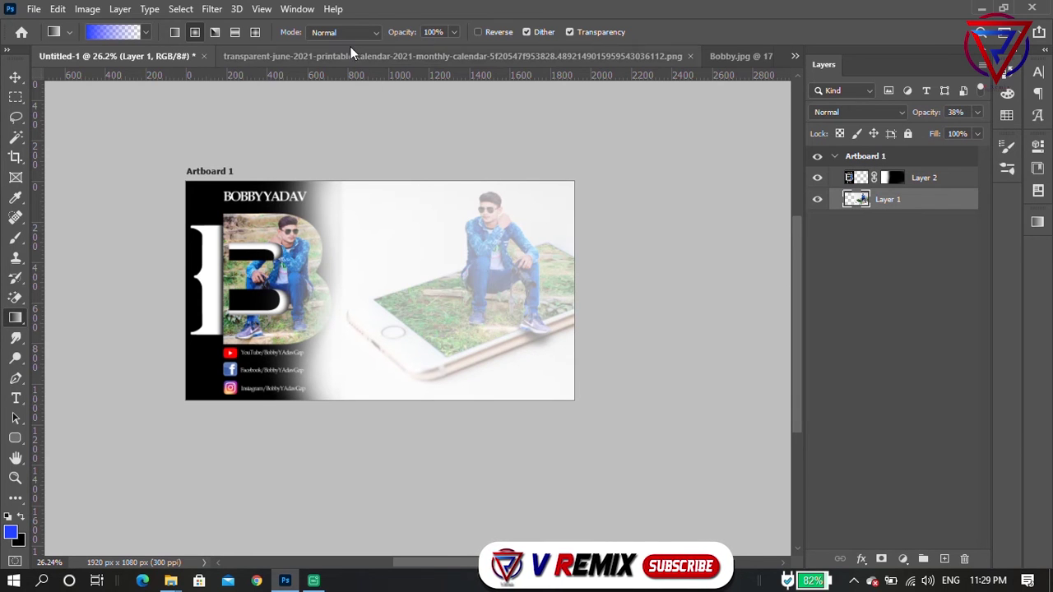
click(14, 76)
drag(373, 241, 370, 241)
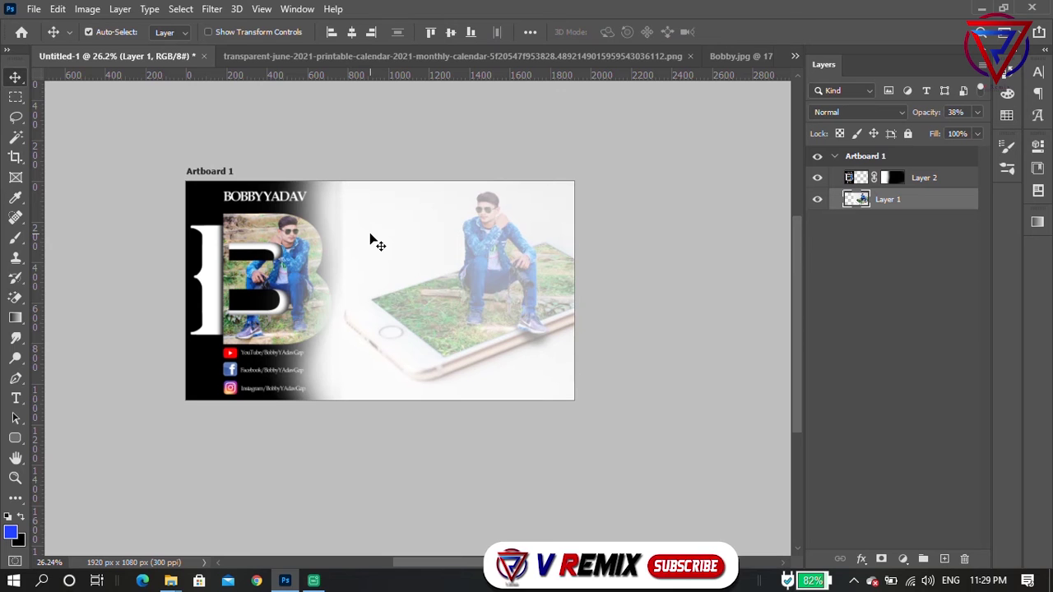
key(shift+Right)
key(shift+Right)
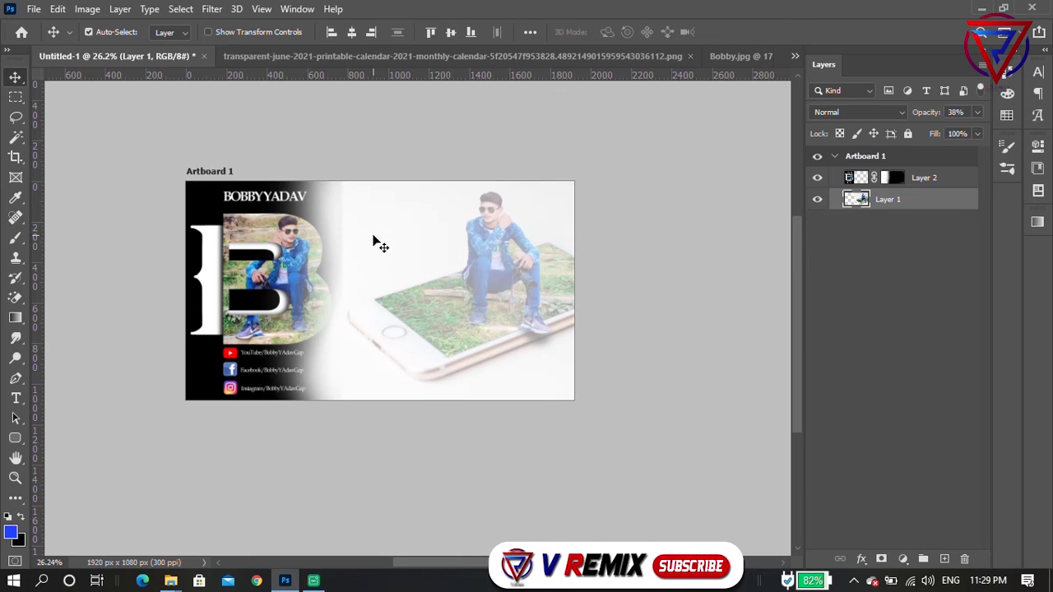
key(shift+Right)
key(shift+Right)
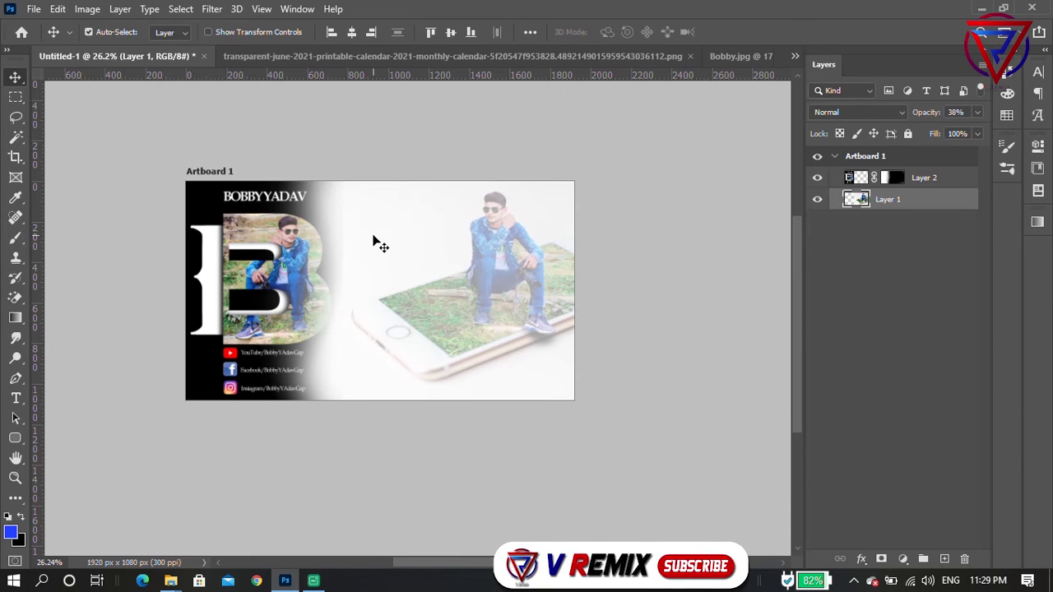
scroll(519, 282, up, 1)
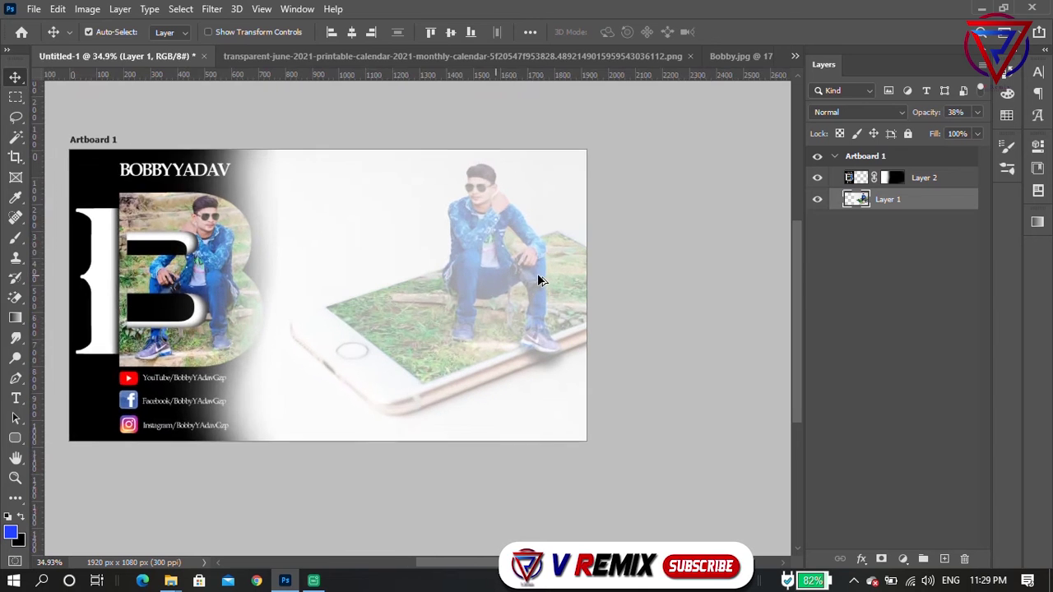
scroll(505, 269, up, 1)
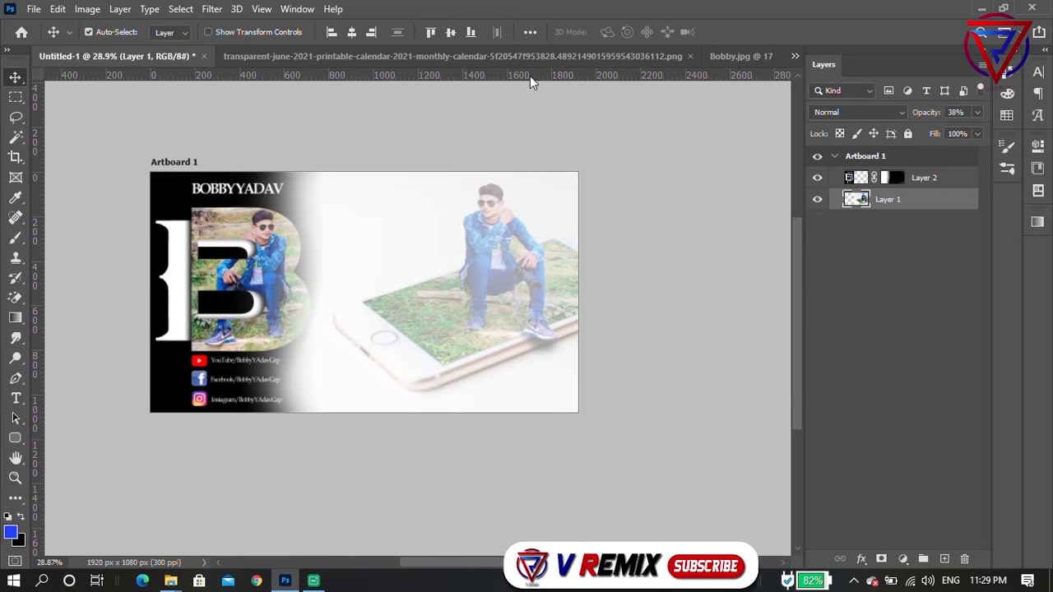
click(494, 58)
Drag the June calendar layer into the Untitled-1 artboard
drag(445, 268, 94, 105)
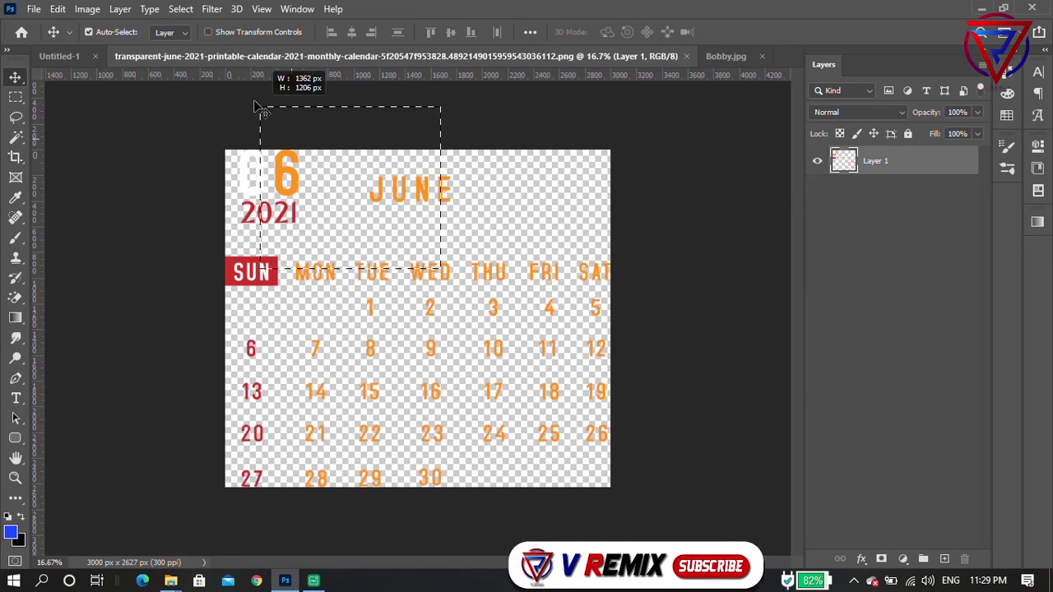
drag(272, 211, 87, 98)
mouse_move(247, 265)
mouse_down()
mouse_move(205, 247)
mouse_move(421, 228)
mouse_move(398, 265)
mouse_up()
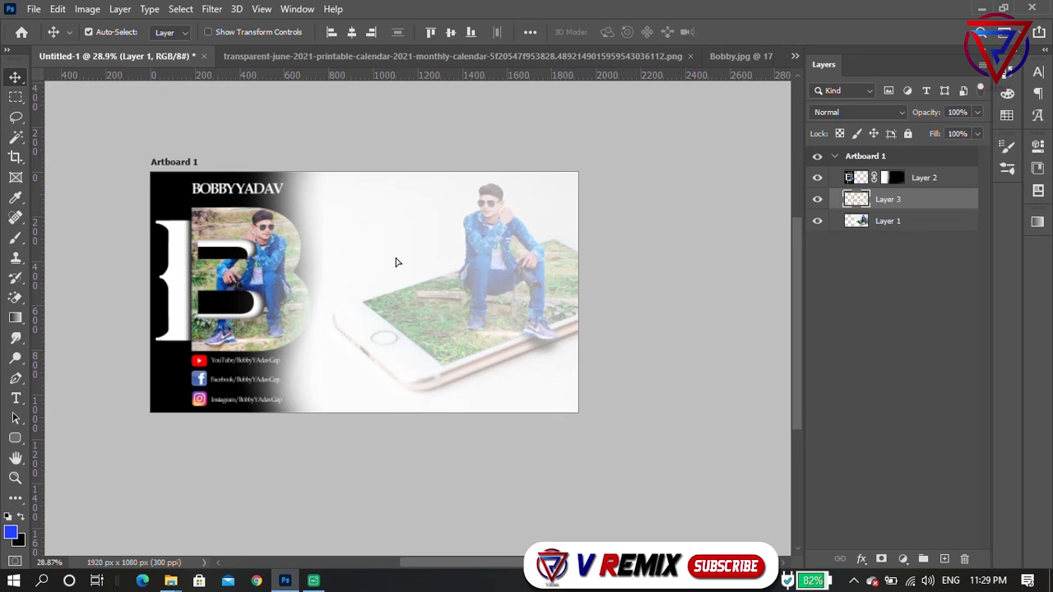
Scale the calendar to 38.58% and position it over the right half of the artboard
key(ctrl+t)
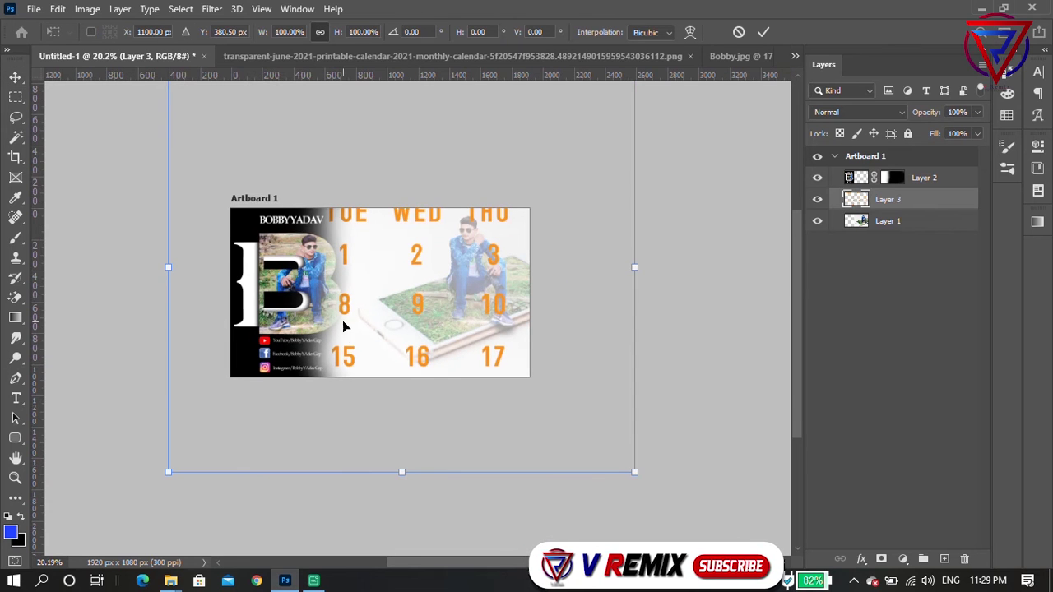
scroll(349, 338, down, 1)
scroll(351, 342, down, 1)
click(233, 156)
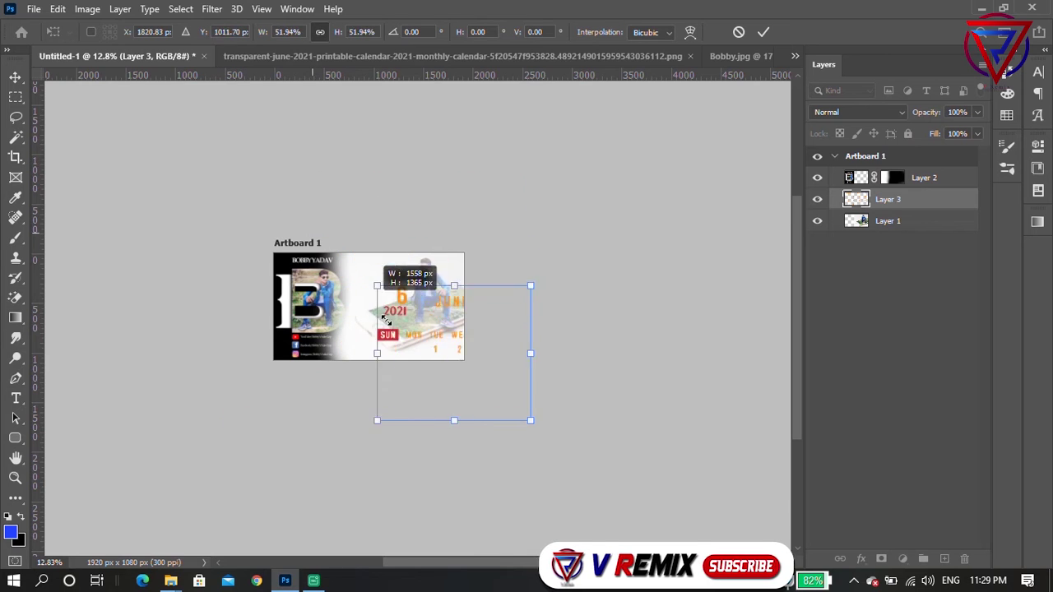
drag(233, 160, 362, 290)
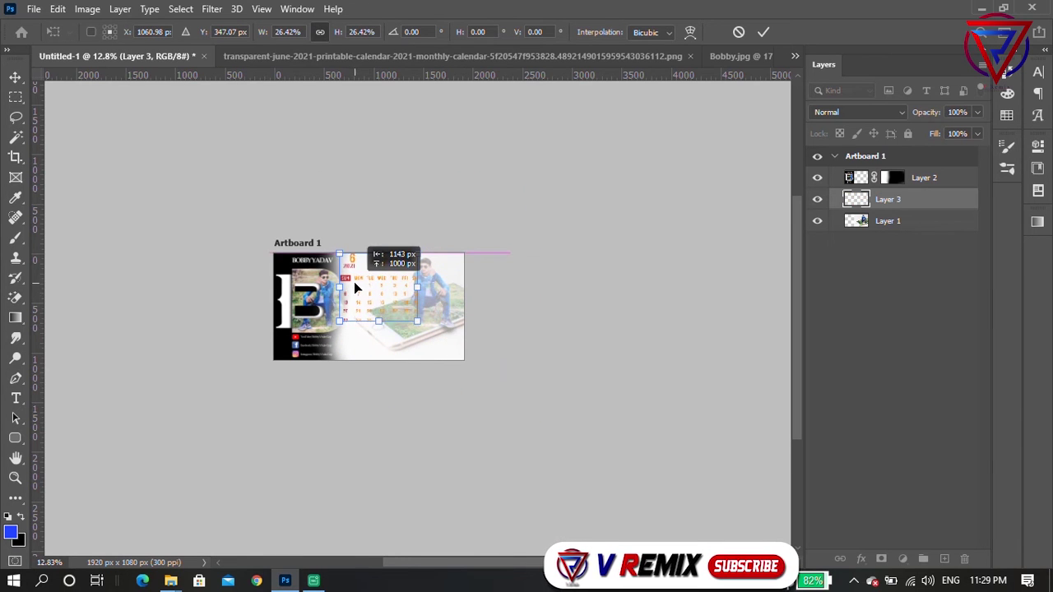
scroll(354, 282, up, 2)
scroll(390, 302, up, 2)
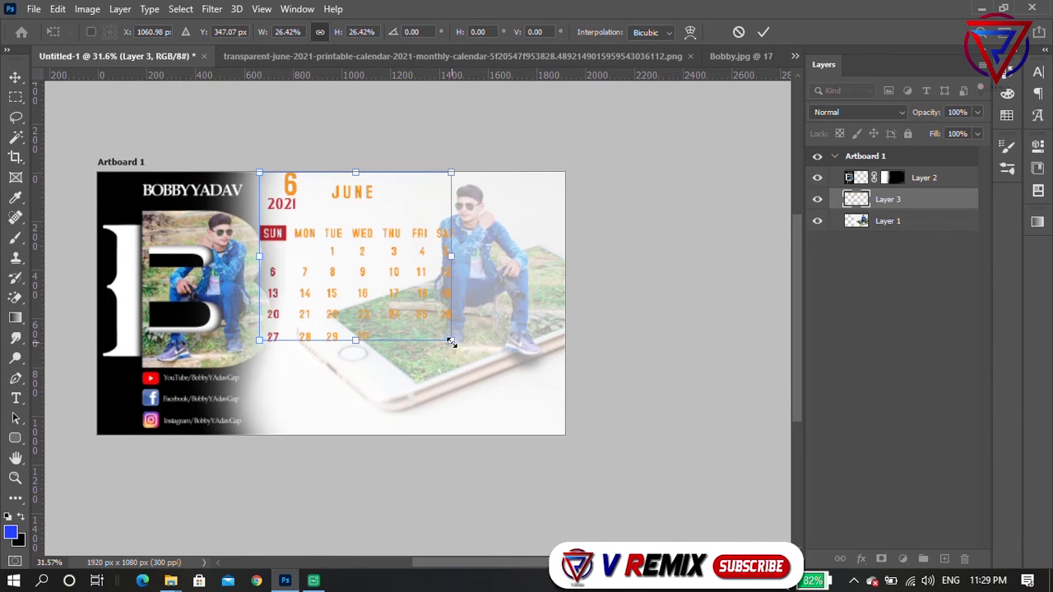
drag(452, 339, 508, 400)
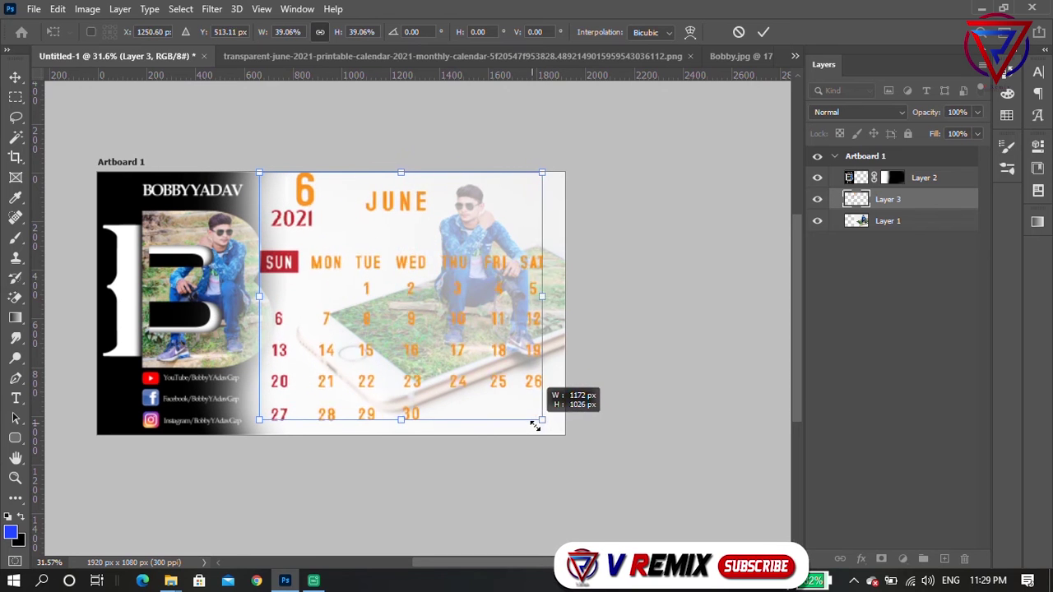
drag(508, 401, 541, 417)
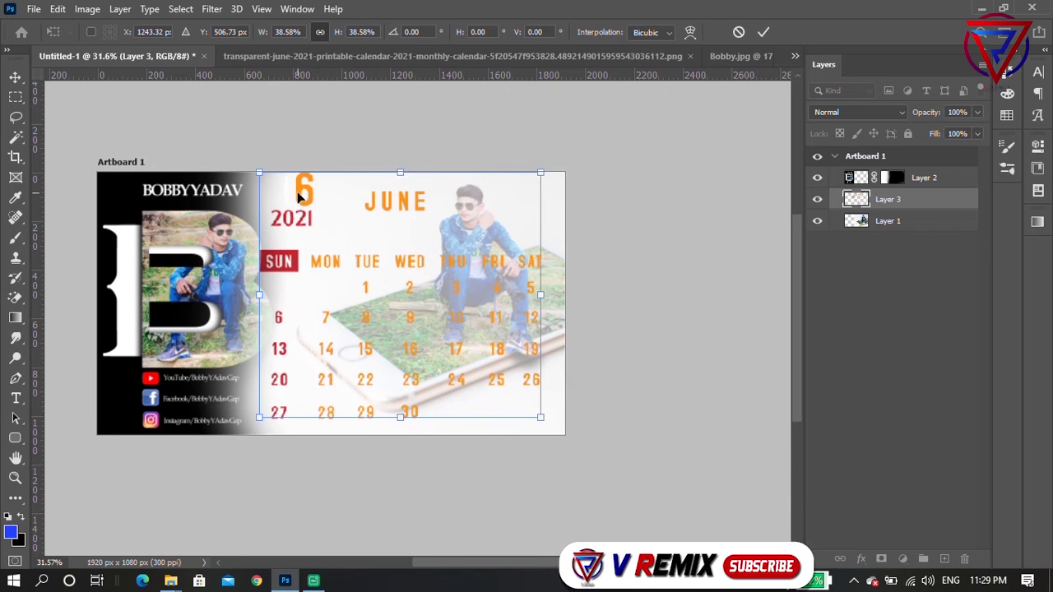
mouse_move(308, 203)
mouse_down()
mouse_move(322, 232)
mouse_move(318, 221)
mouse_up()
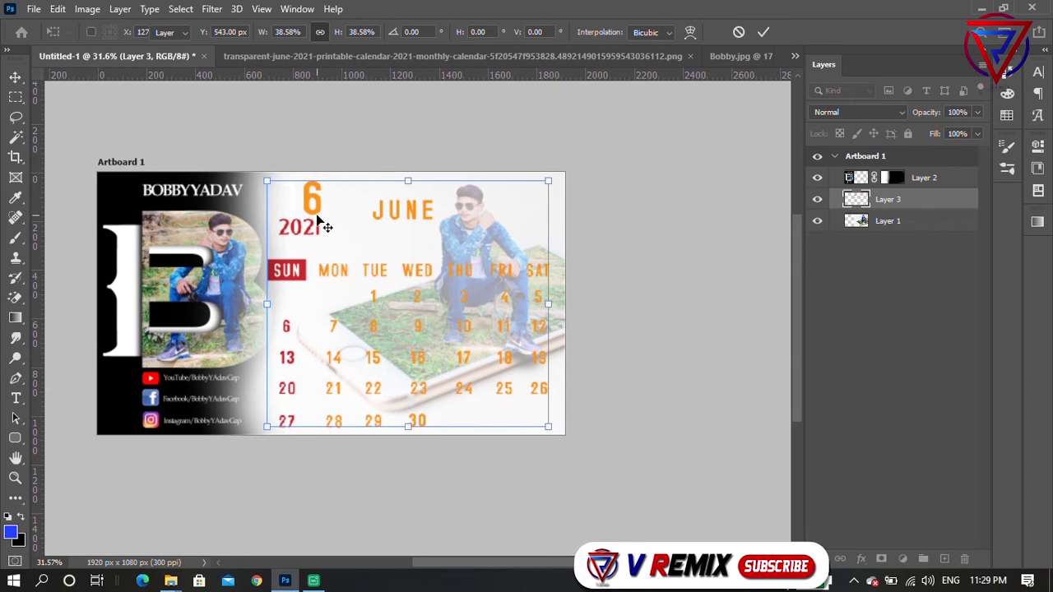
key(Return)
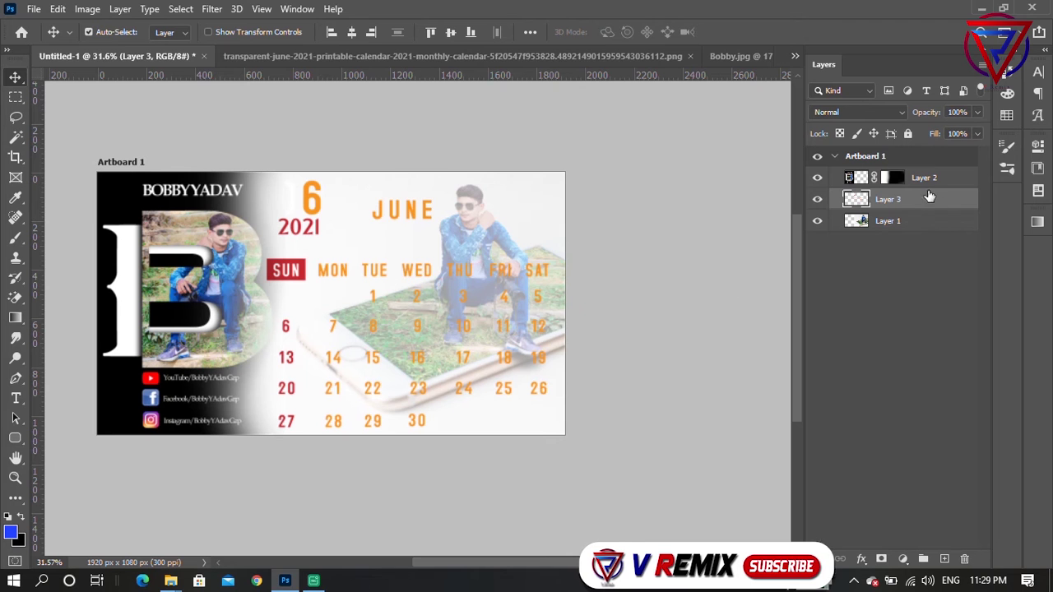
Add a Drop Shadow to the calendar layer through Layer Style
double_click(923, 204)
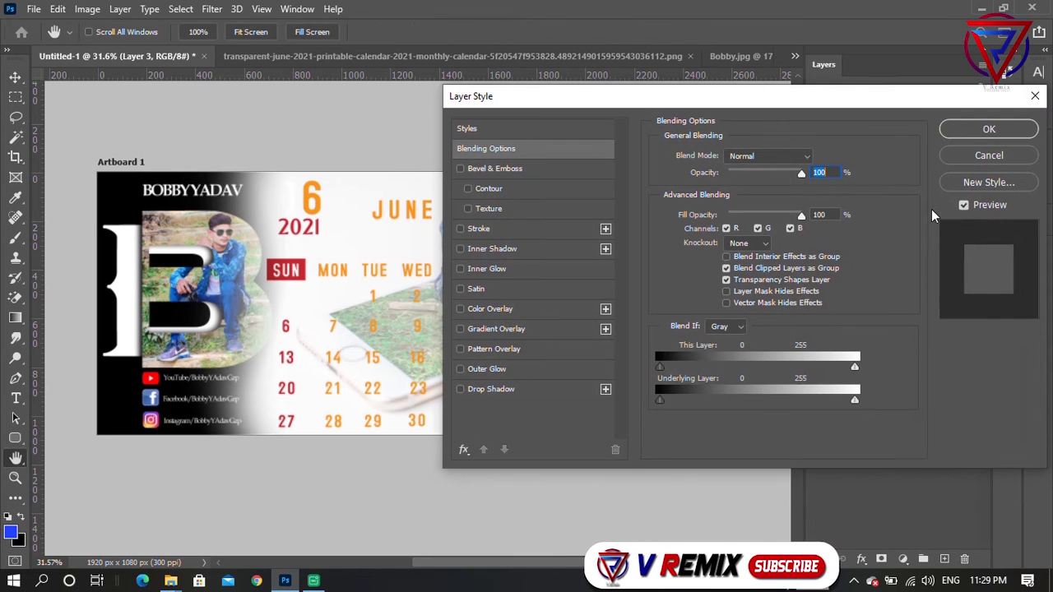
click(460, 390)
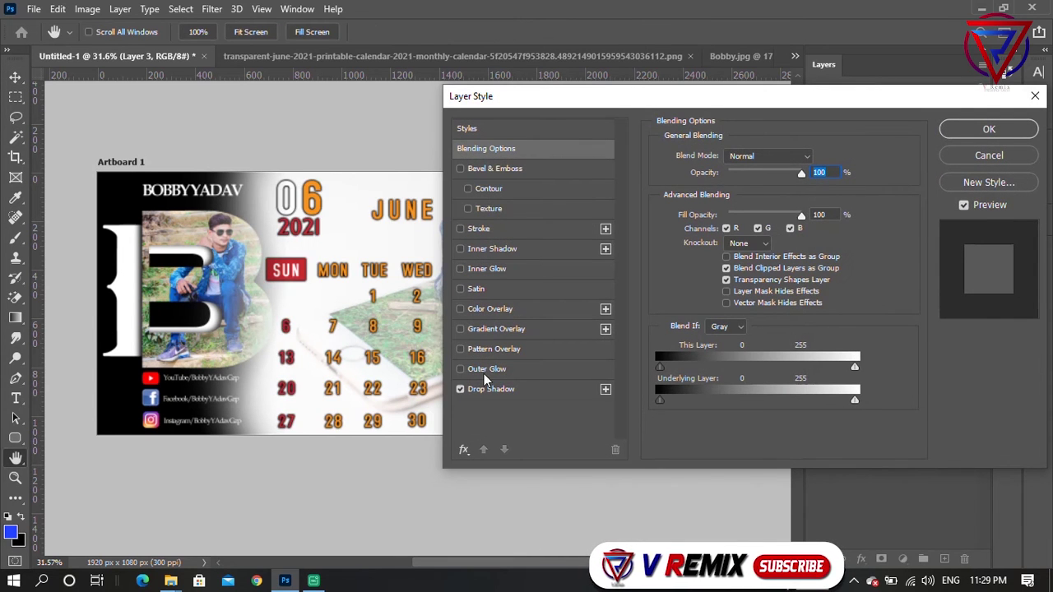
click(550, 391)
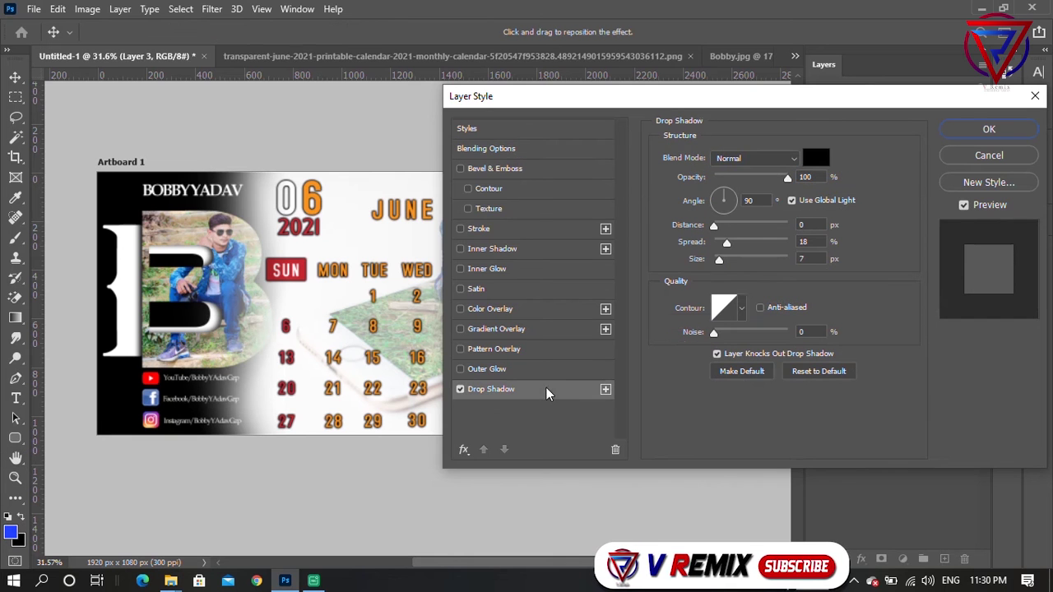
Set the drop shadow to 7% spread, 8 px size and 9 px distance
drag(726, 242, 721, 243)
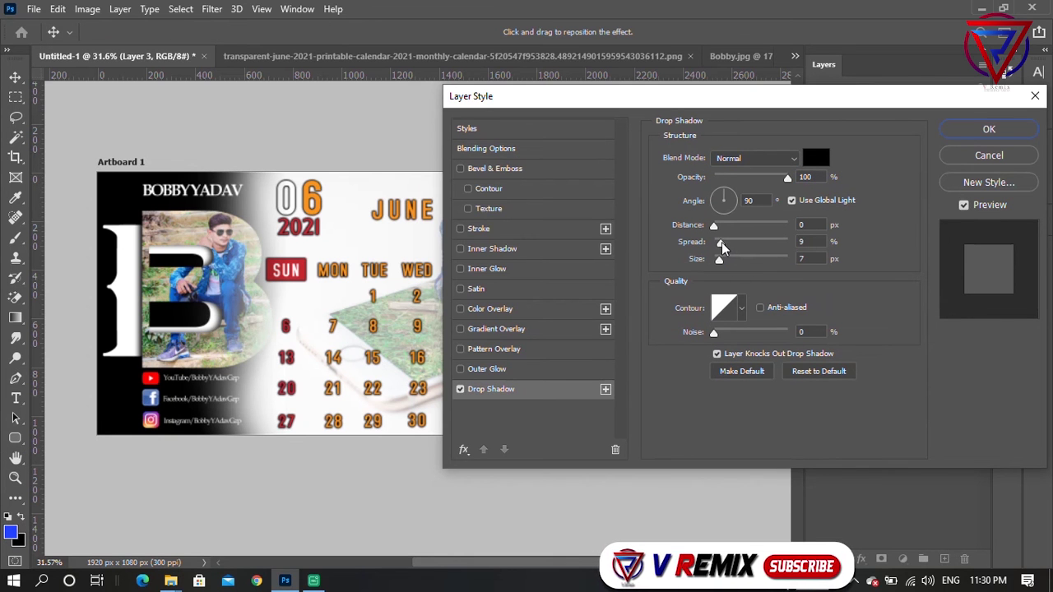
drag(734, 97, 836, 75)
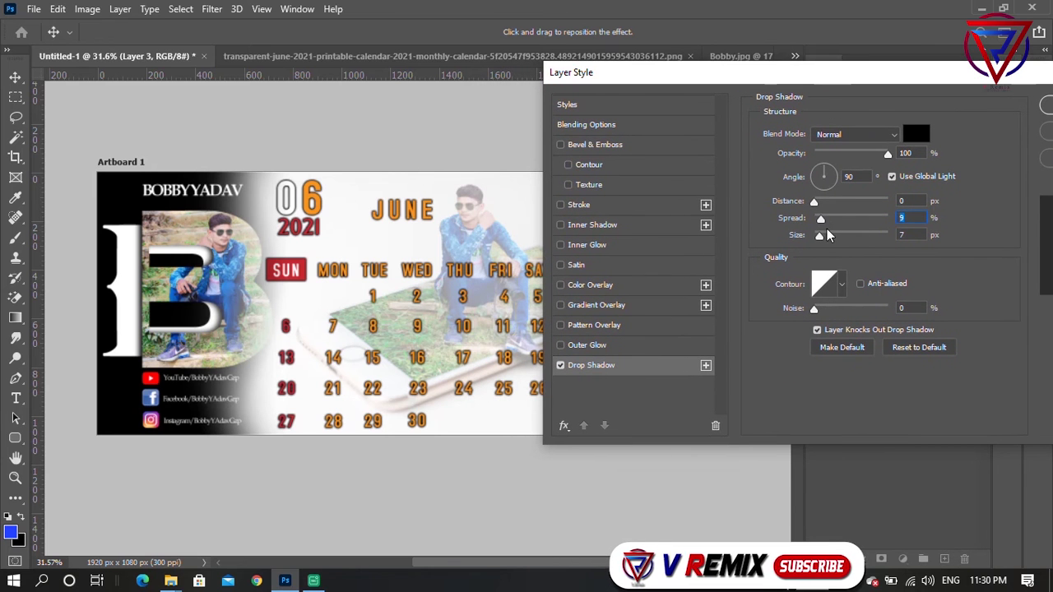
drag(825, 216, 821, 216)
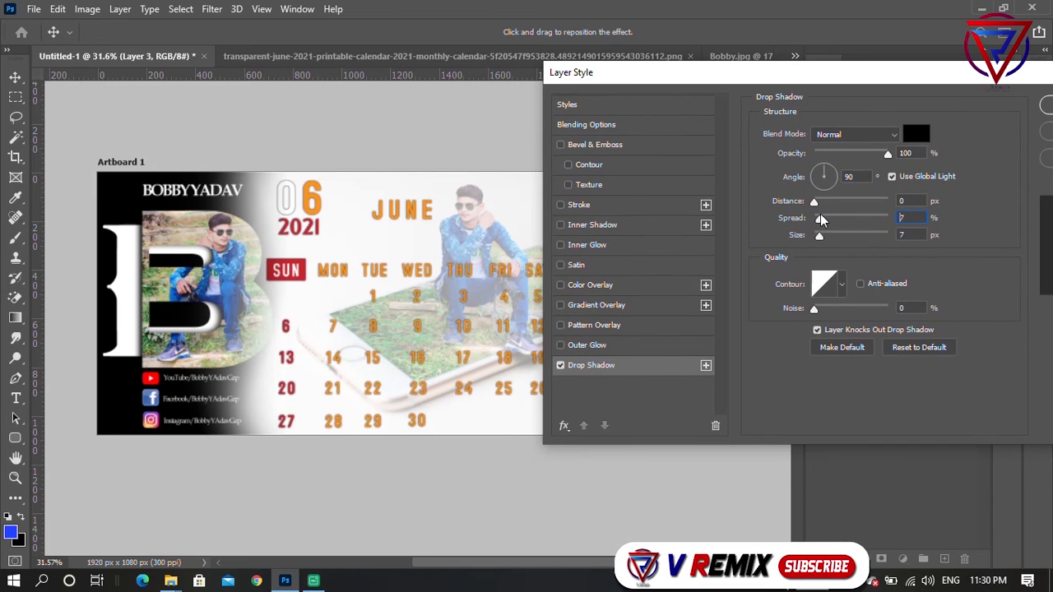
scroll(919, 213, up, 1)
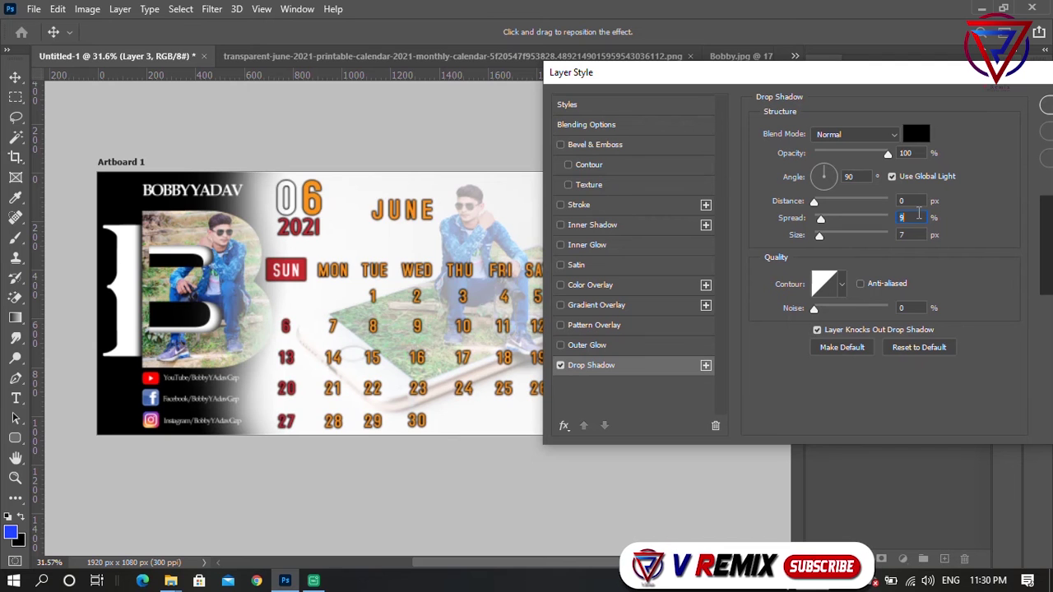
scroll(914, 234, up, 2)
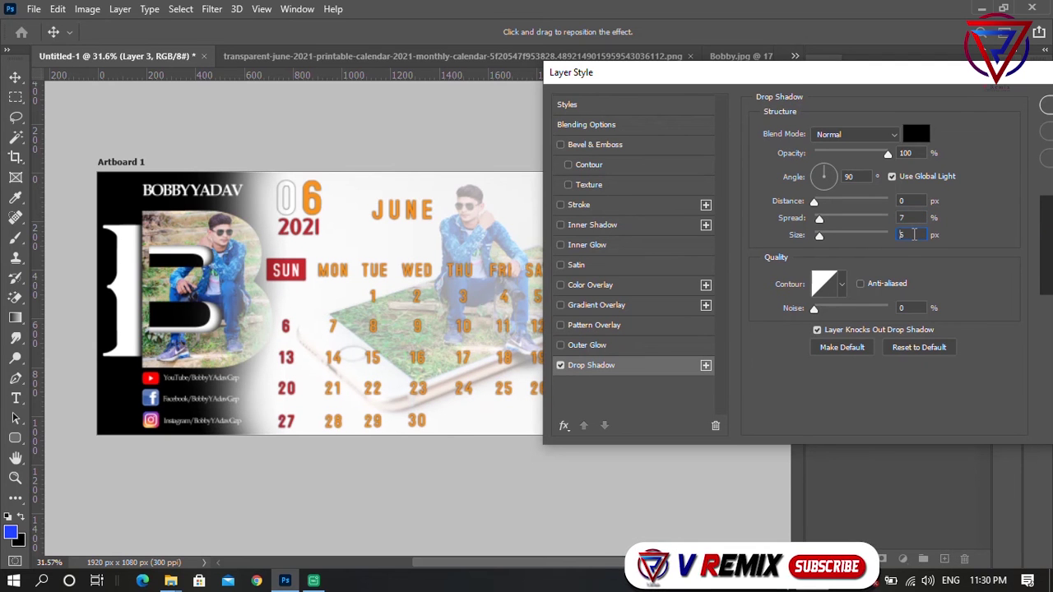
scroll(913, 234, down, 1)
scroll(914, 235, up, 1)
scroll(914, 234, down, 1)
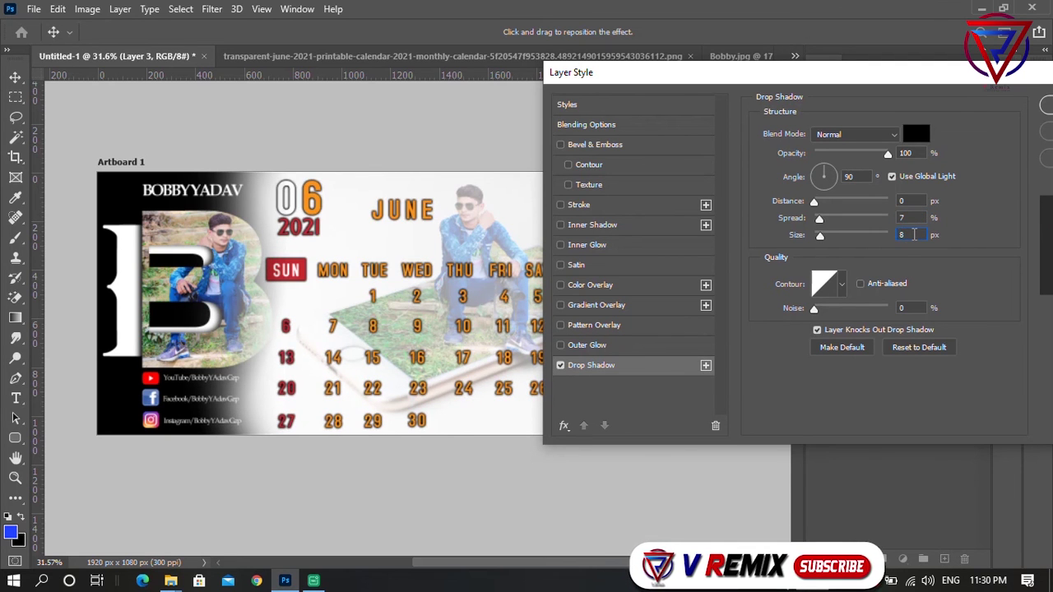
scroll(913, 235, down, 2)
scroll(910, 200, up, 5)
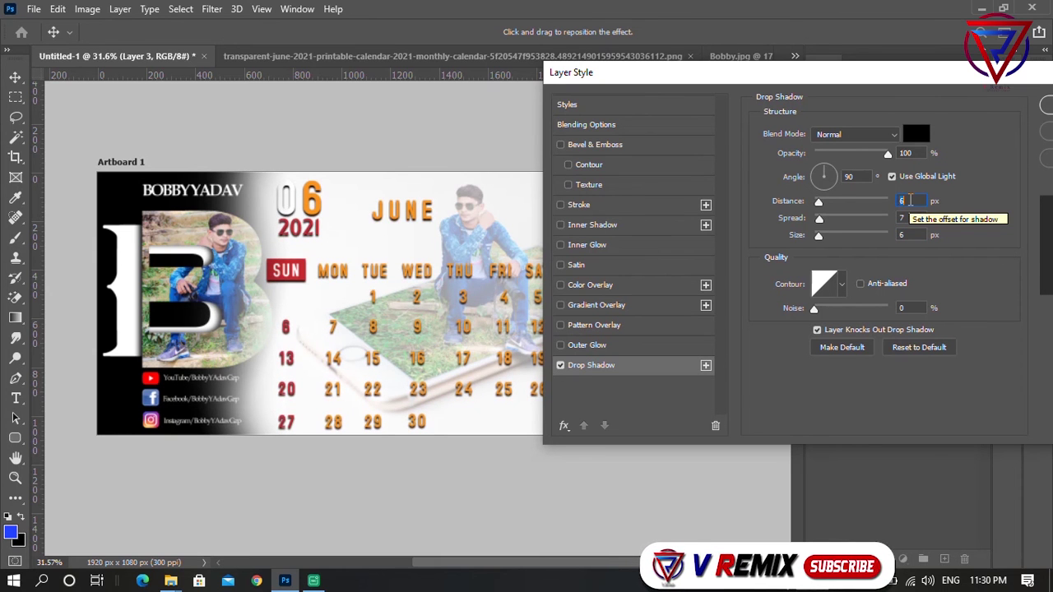
scroll(911, 200, up, 1)
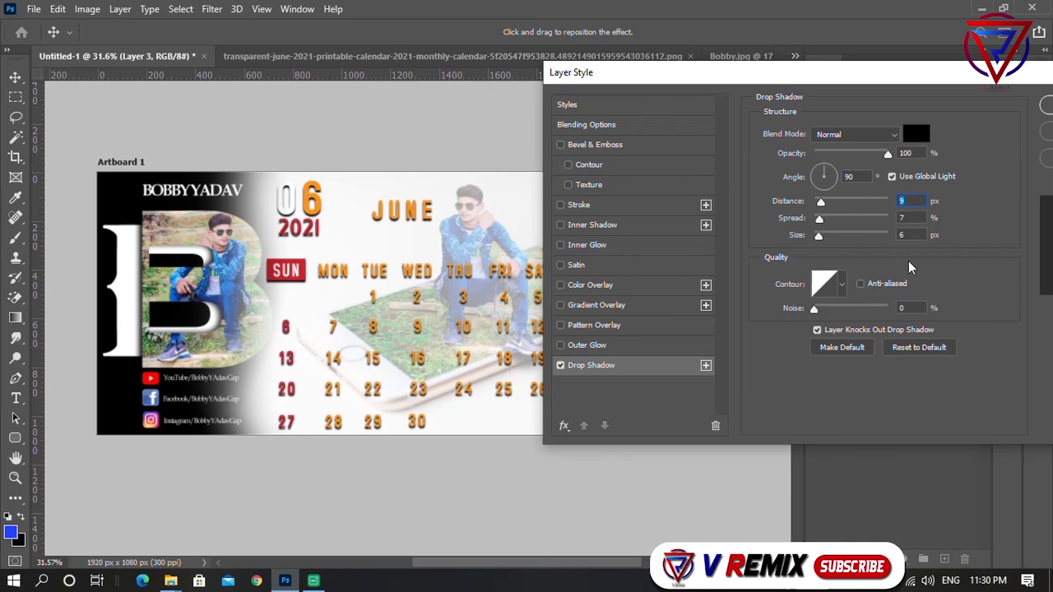
scroll(913, 238, up, 1)
scroll(913, 238, up, 1)
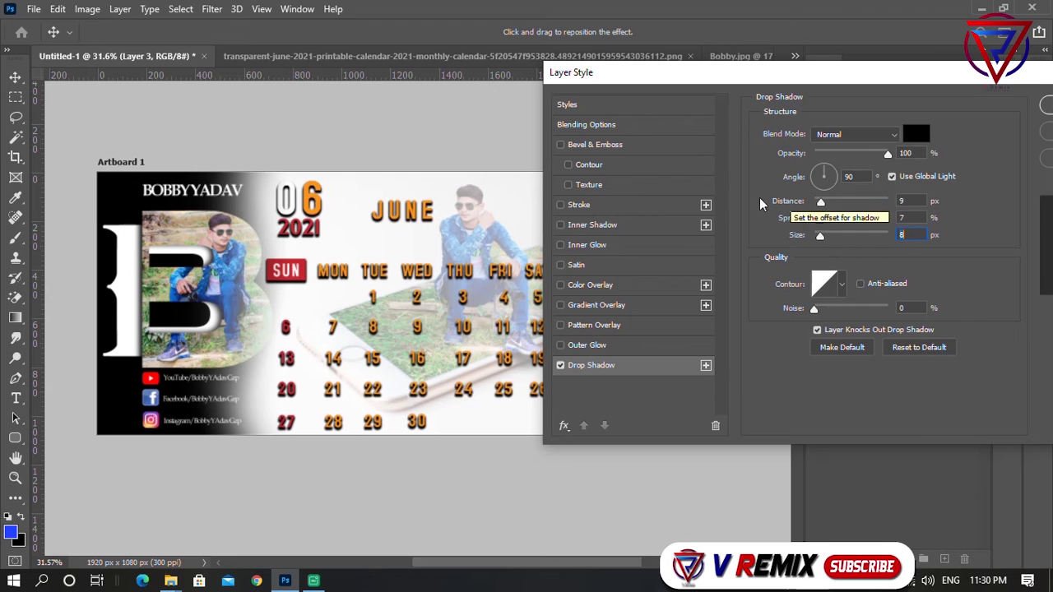
Add Bevel & Emboss with a rescaled Texture to the dates, leaving Stroke off
click(568, 185)
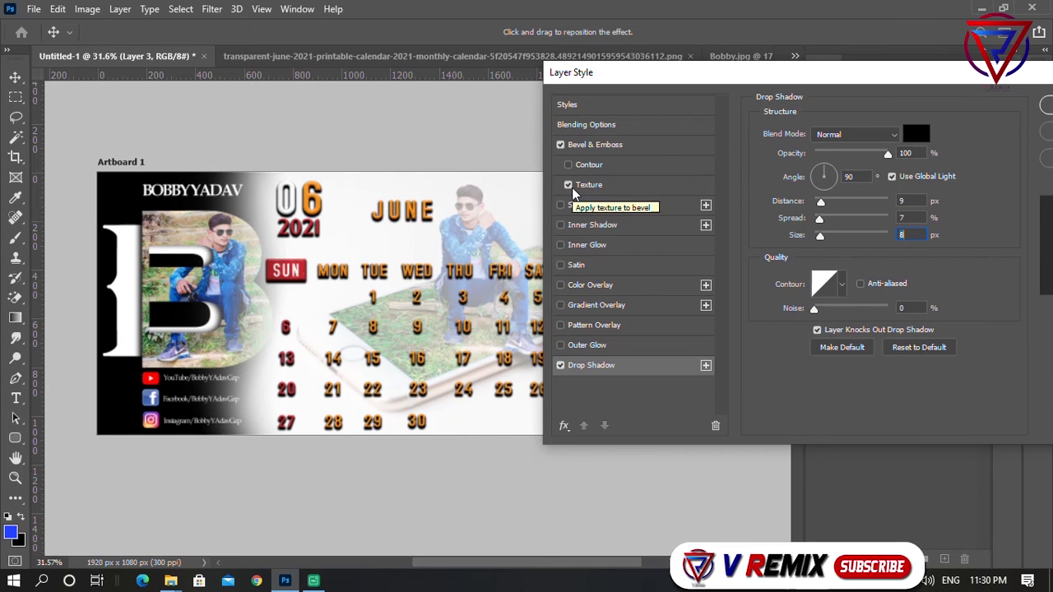
click(598, 187)
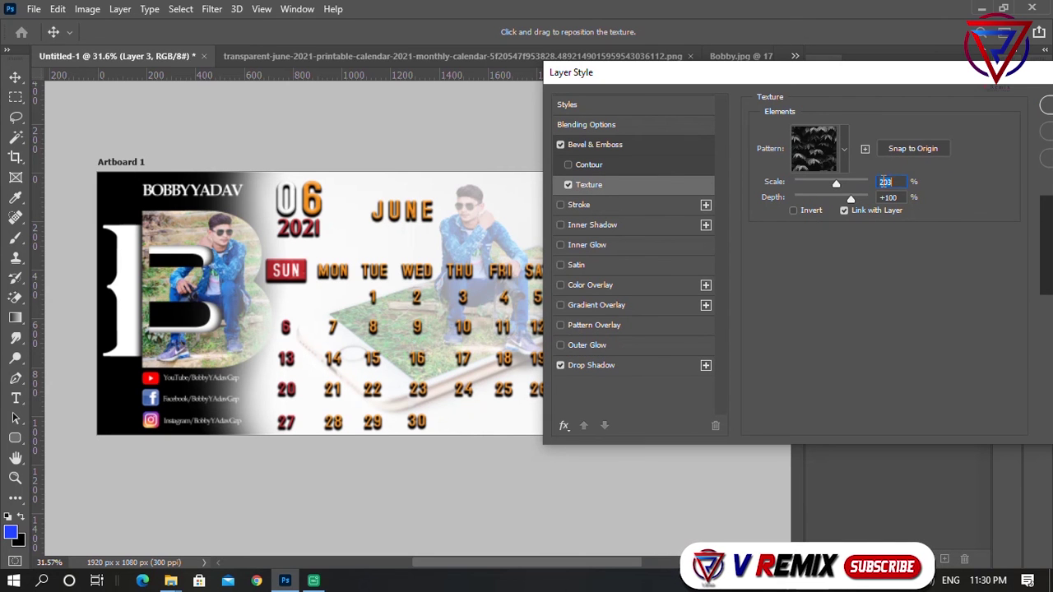
mouse_move(836, 183)
mouse_down()
mouse_move(801, 187)
mouse_move(854, 187)
mouse_up()
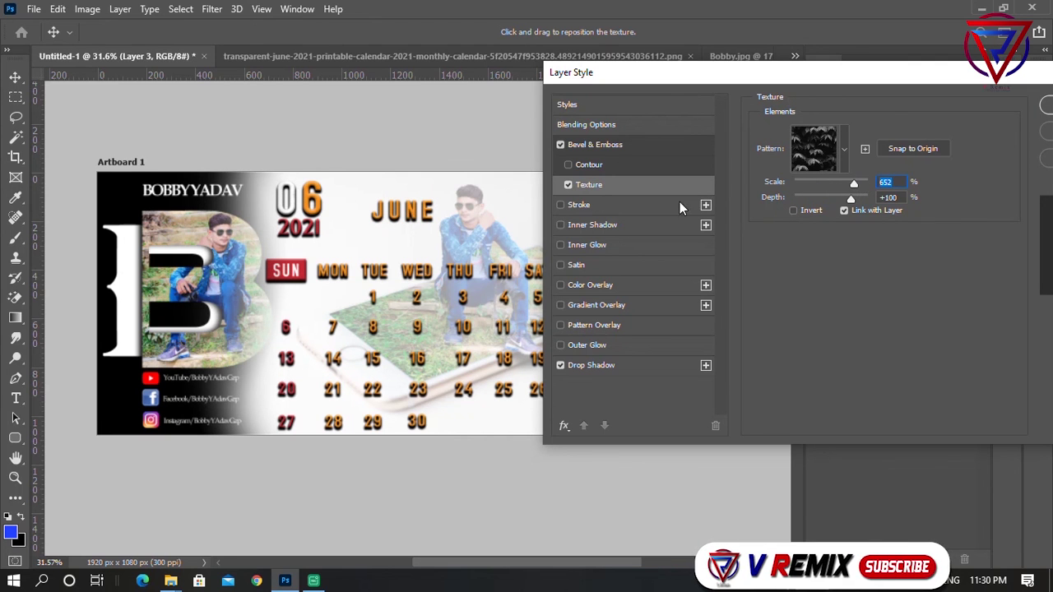
click(574, 206)
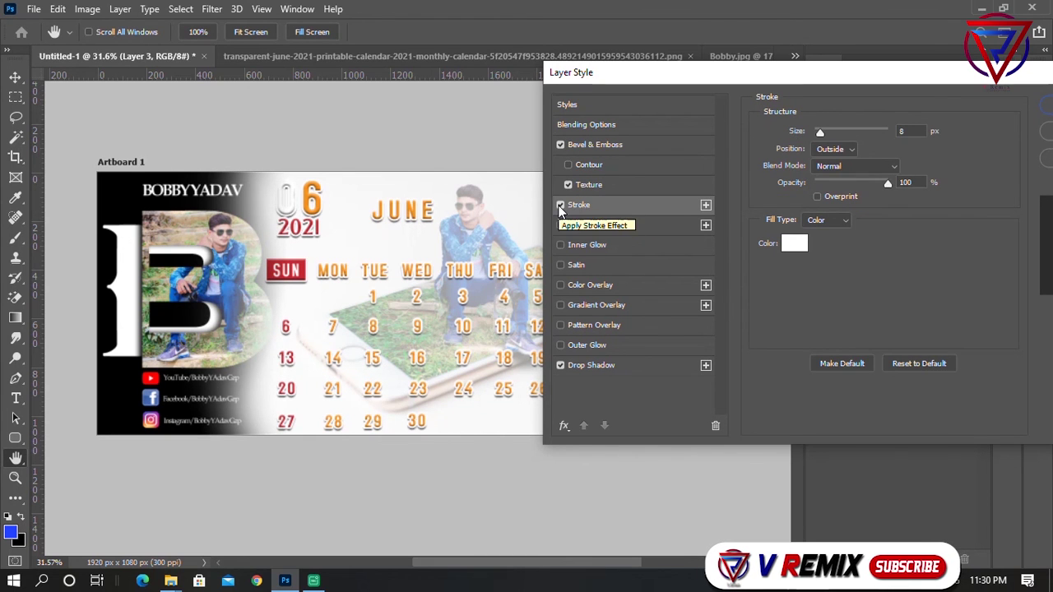
click(561, 205)
Lower the Drop Shadow opacity to 74% and apply the layer style
click(621, 365)
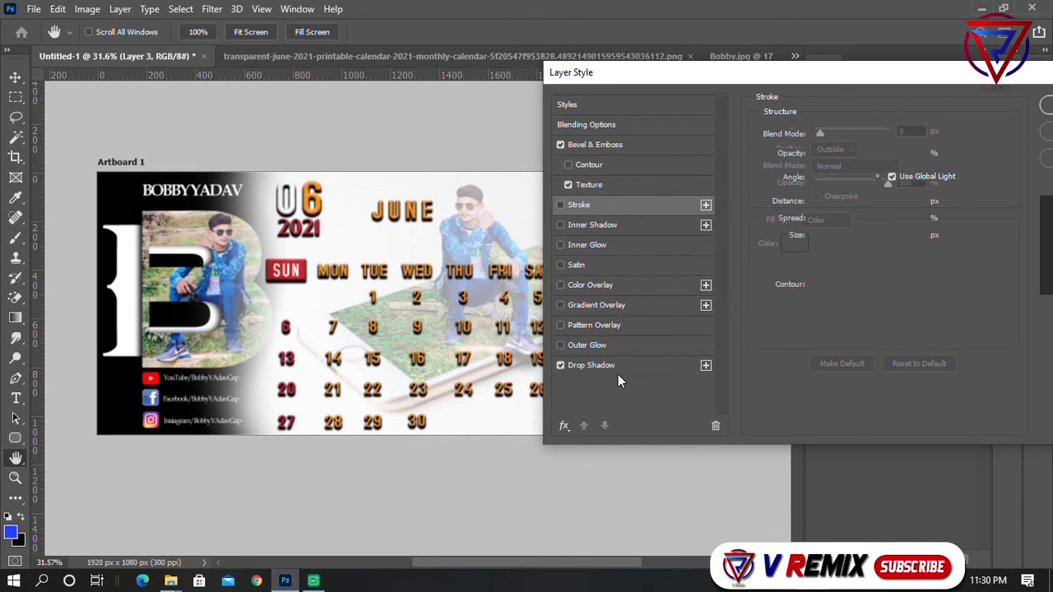
drag(888, 154, 871, 155)
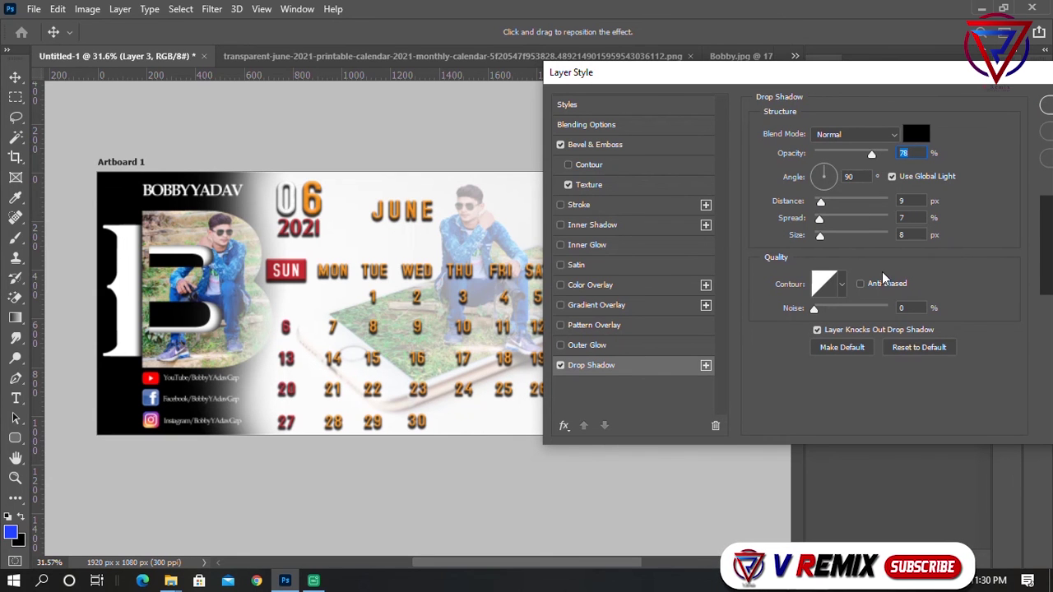
click(920, 153)
scroll(920, 153, down, 4)
drag(938, 72, 779, 95)
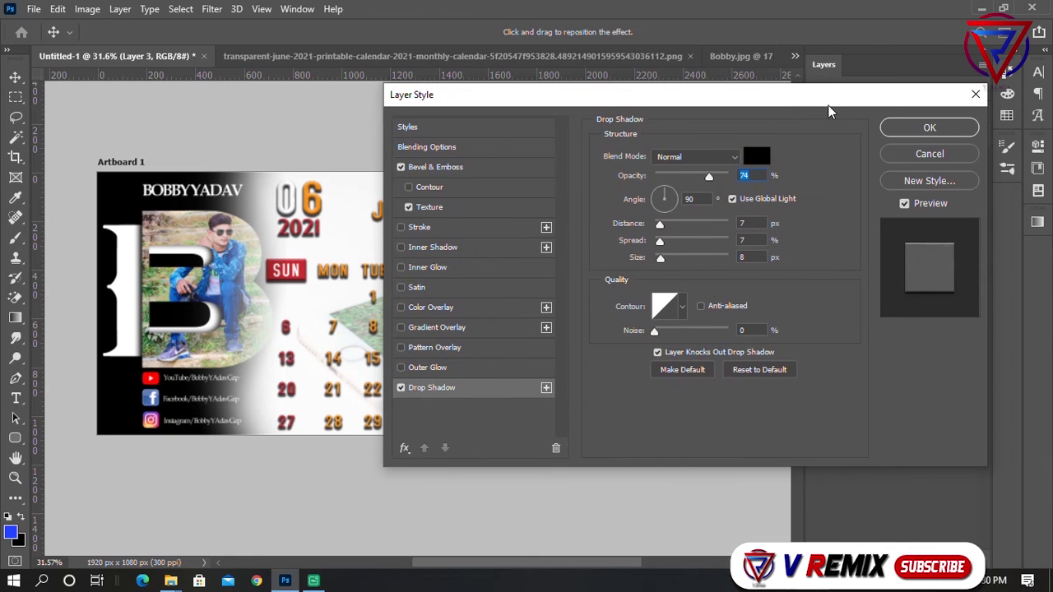
click(923, 129)
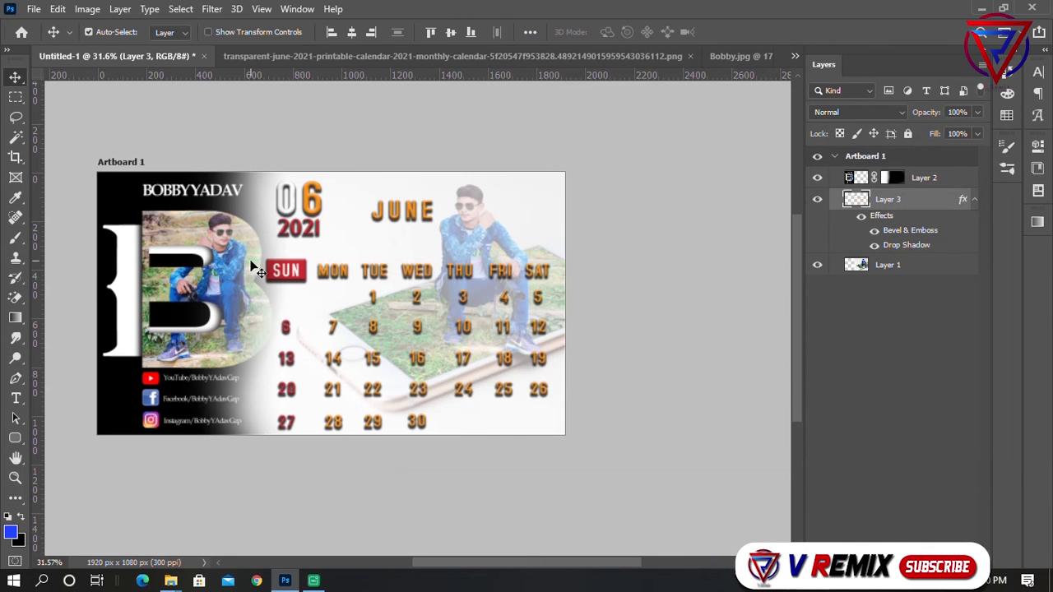
scroll(193, 265, up, 1)
scroll(461, 279, left, 2)
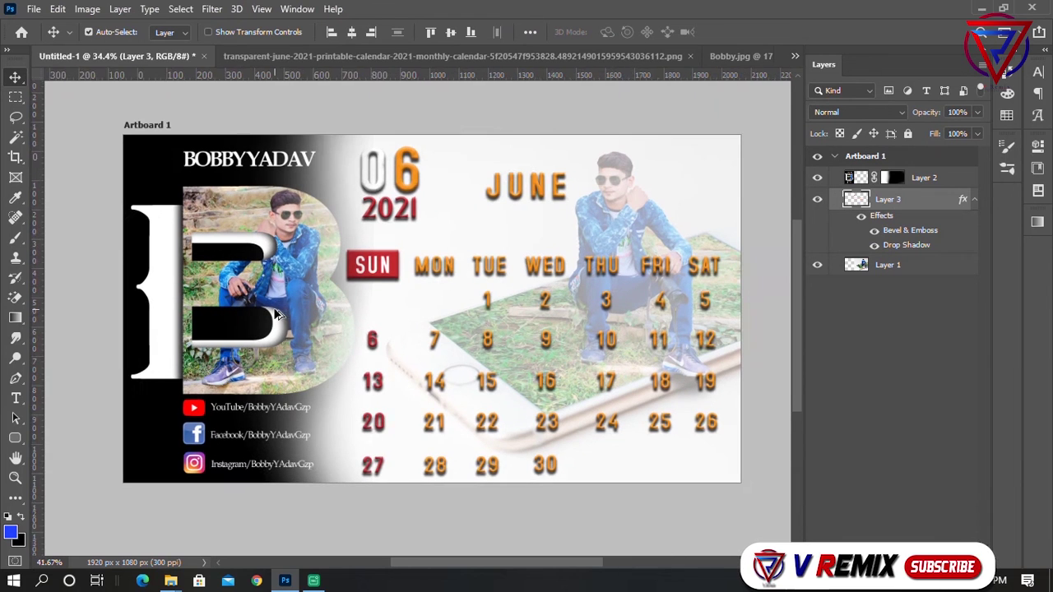
scroll(562, 288, up, 1)
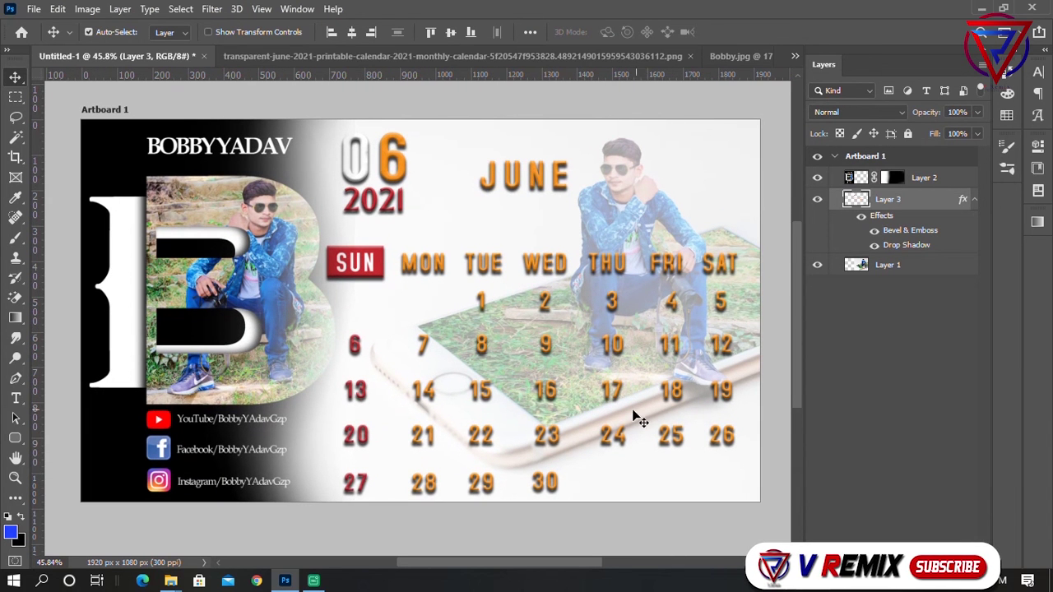
scroll(395, 288, up, 1)
scroll(371, 317, down, 1)
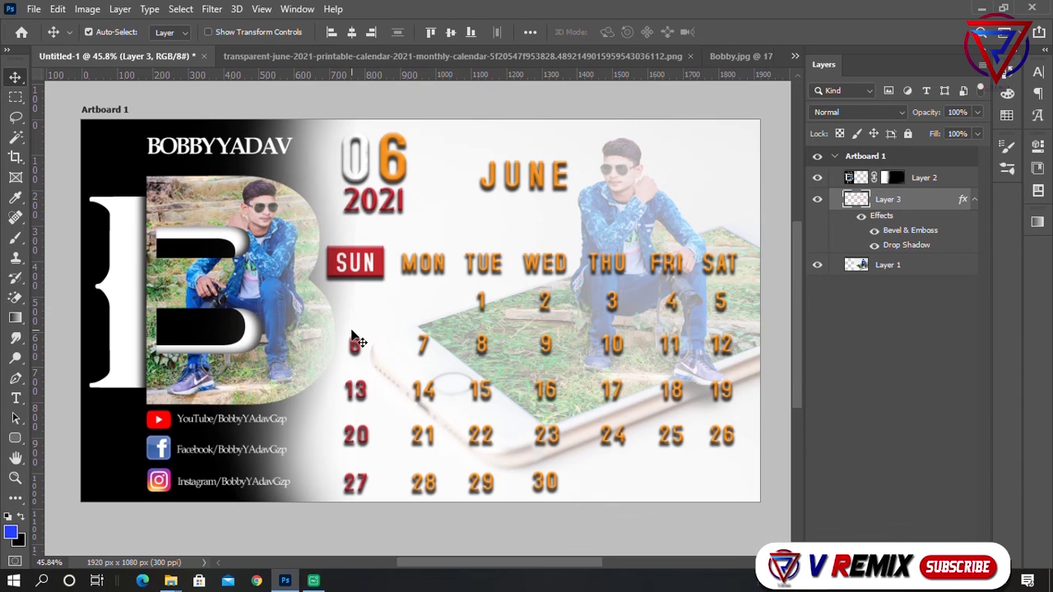
scroll(355, 340, down, 1)
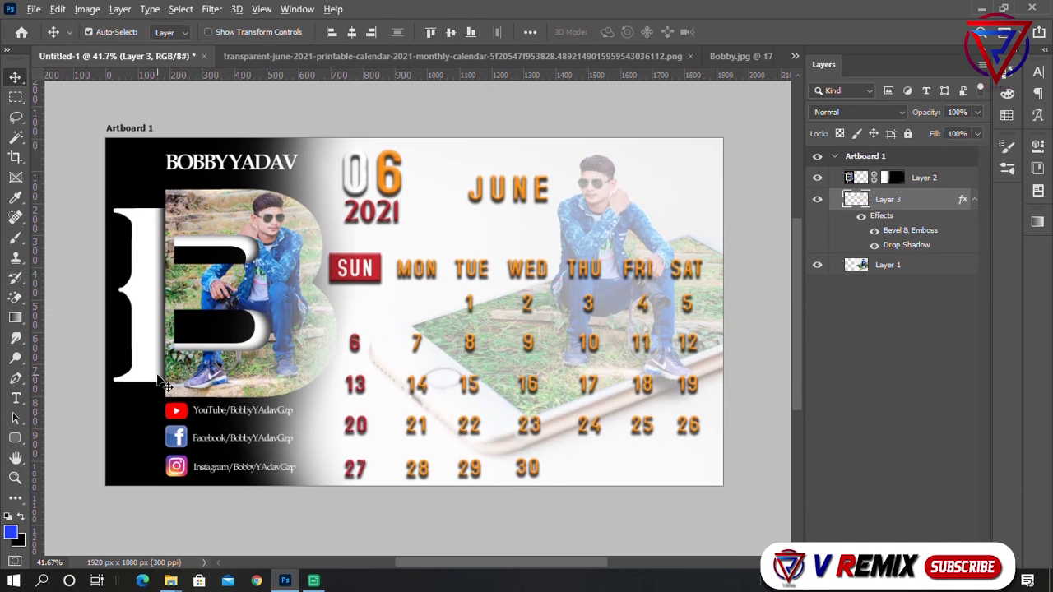
scroll(595, 376, up, 1)
scroll(594, 372, down, 1)
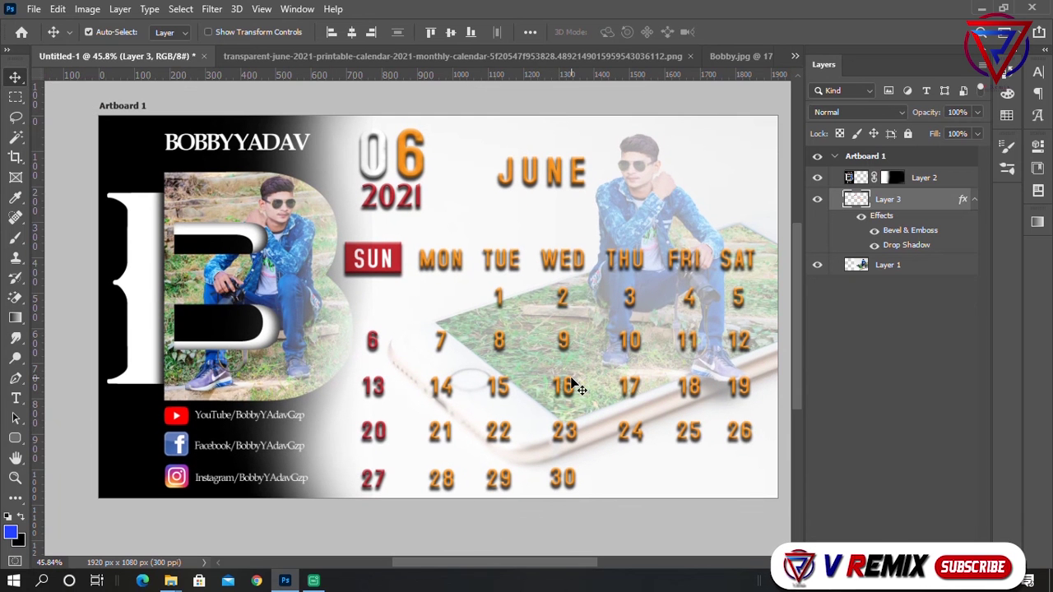